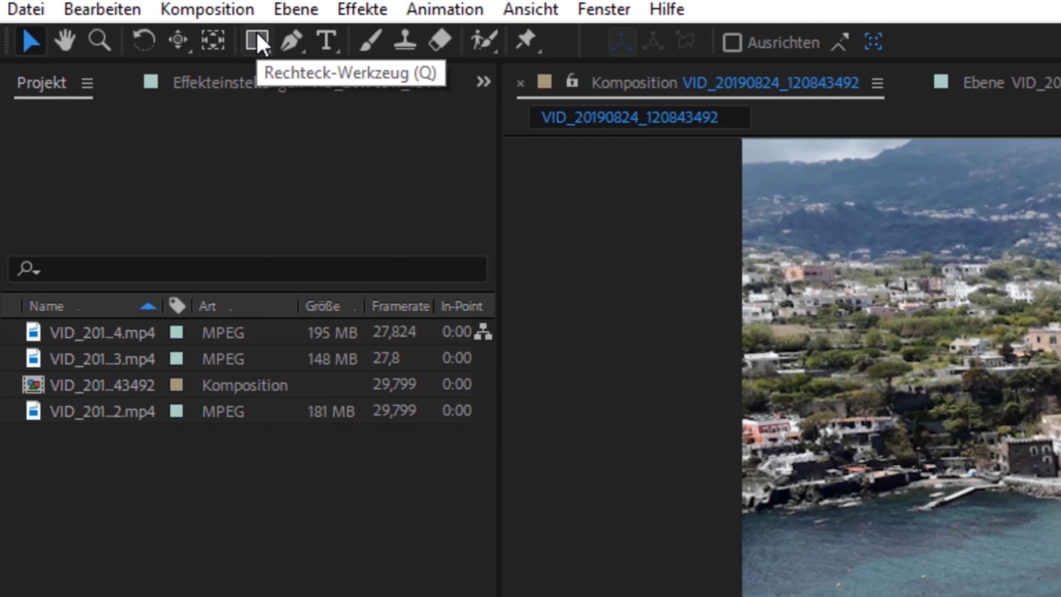
Select the Rectangle tool with fill set to Ohne and a 50 px Volltonfarbe stroke.
left_click(103, 31)
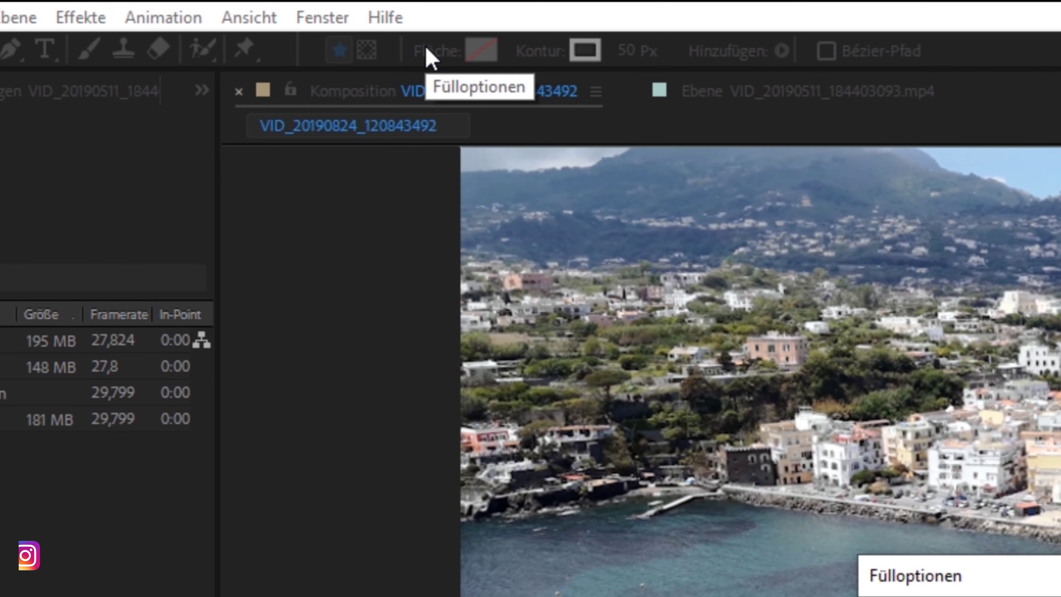
left_click(429, 59)
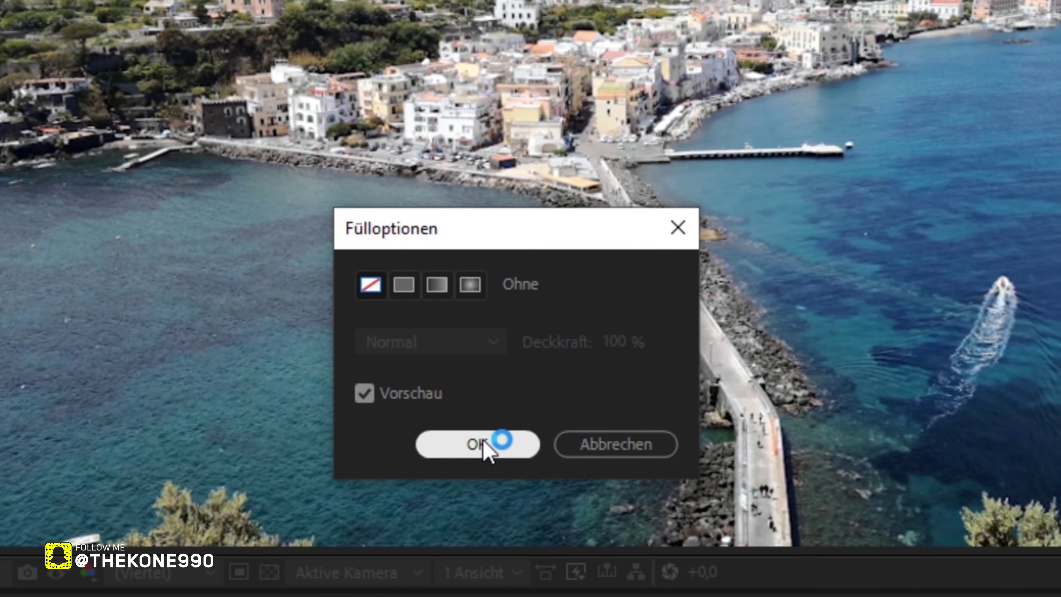
left_click(481, 441)
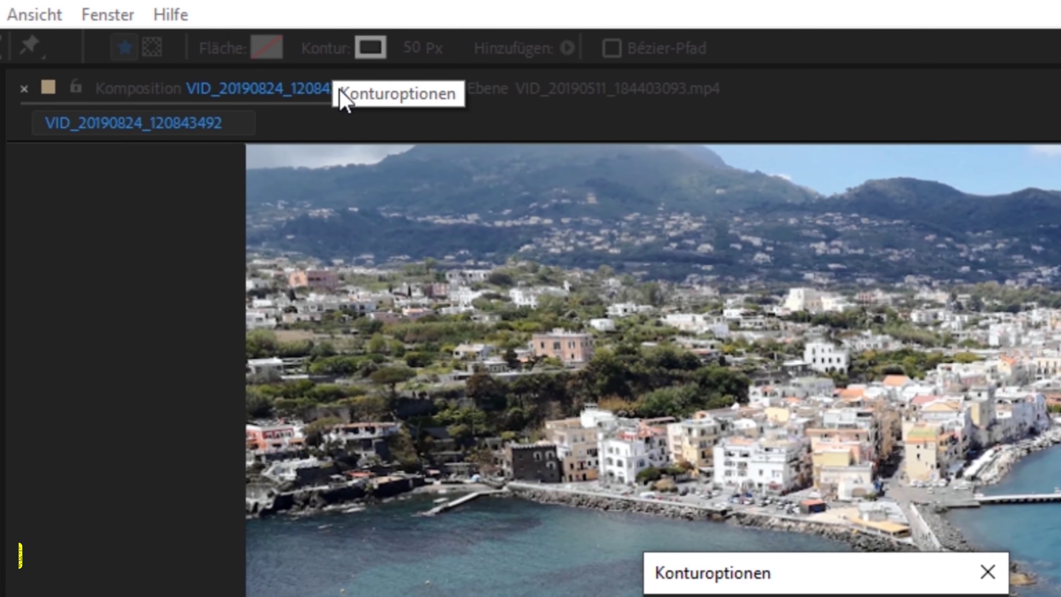
left_click(334, 56)
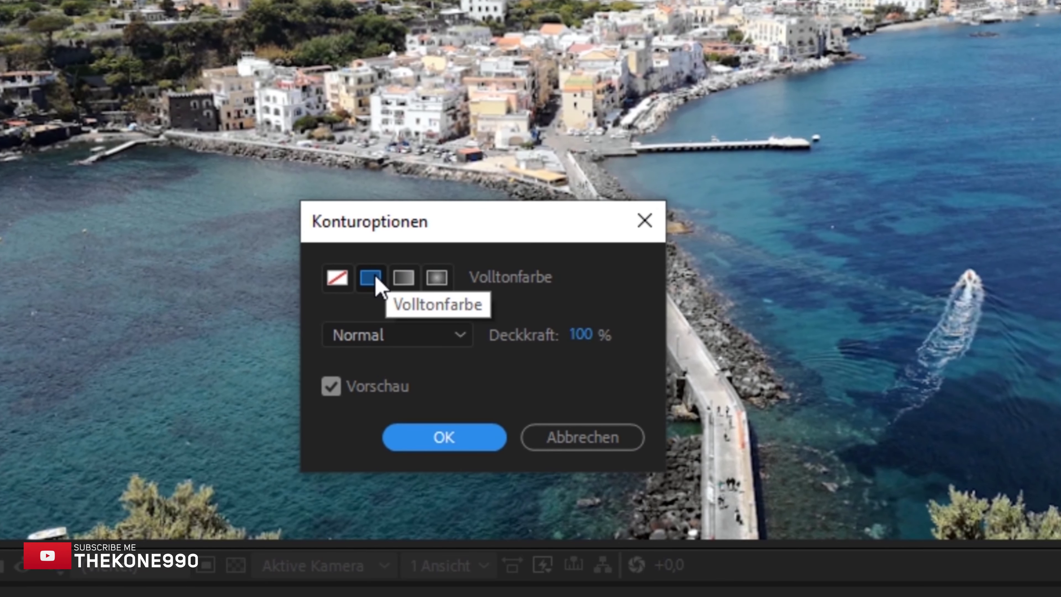
left_click(451, 442)
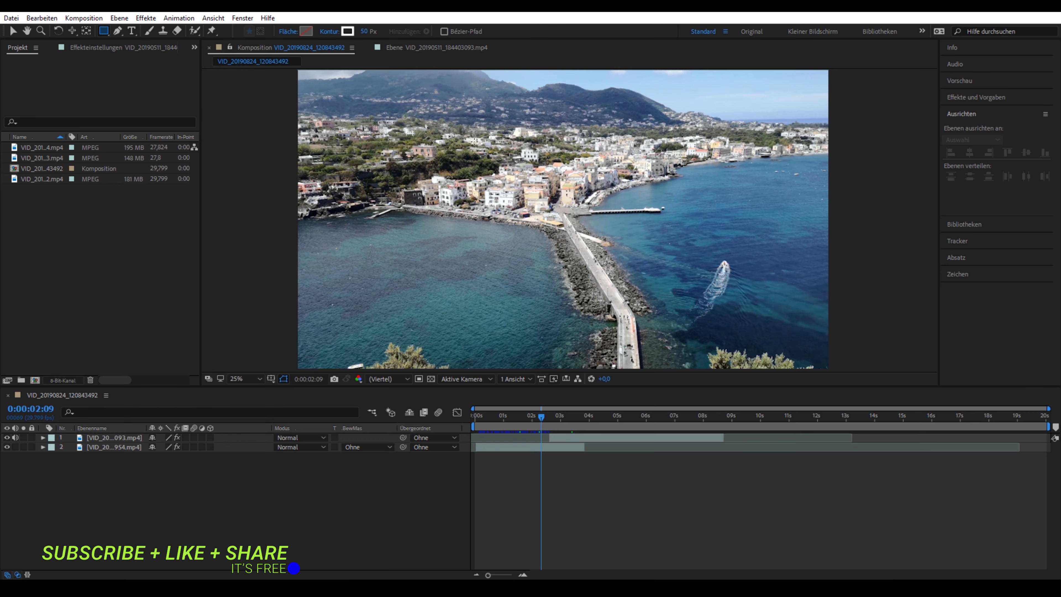
left_click(646, 261)
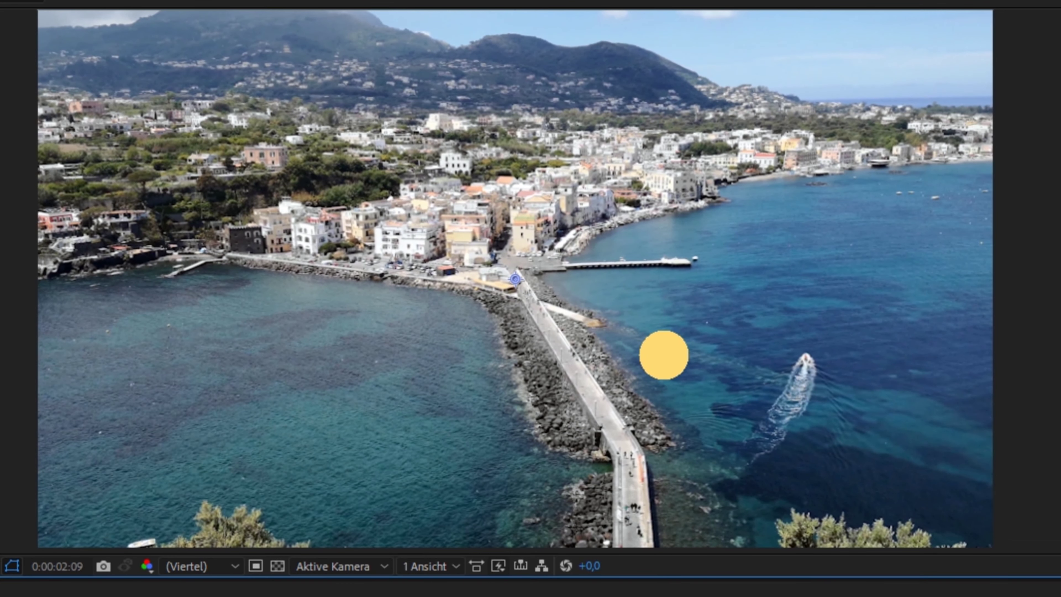
Drag out a square white outline over the jetty in the harbour footage.
left_click_drag(663, 354, 567, 303)
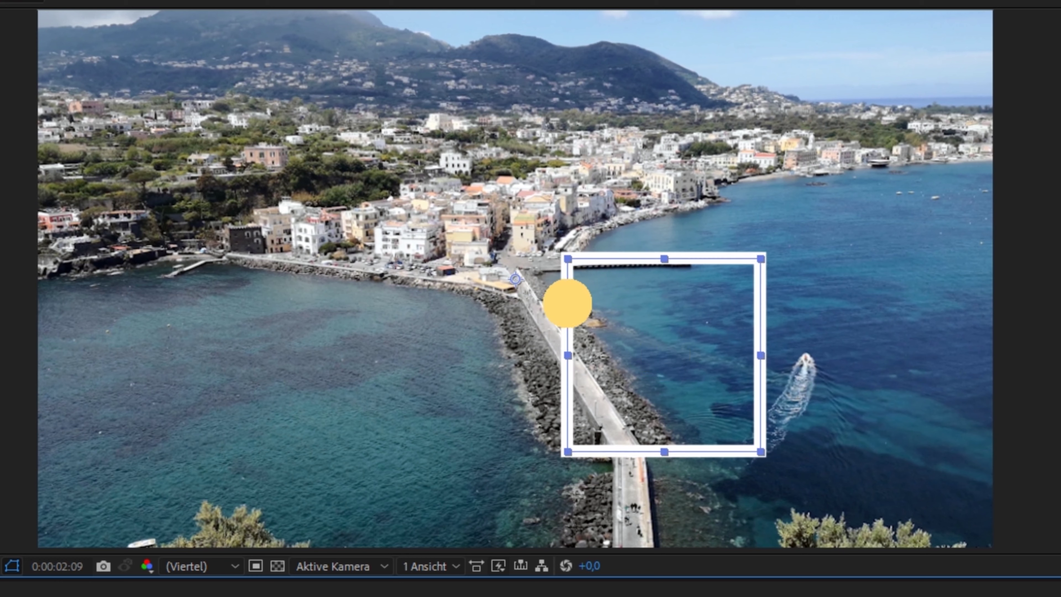
left_click_drag(567, 303, 567, 303)
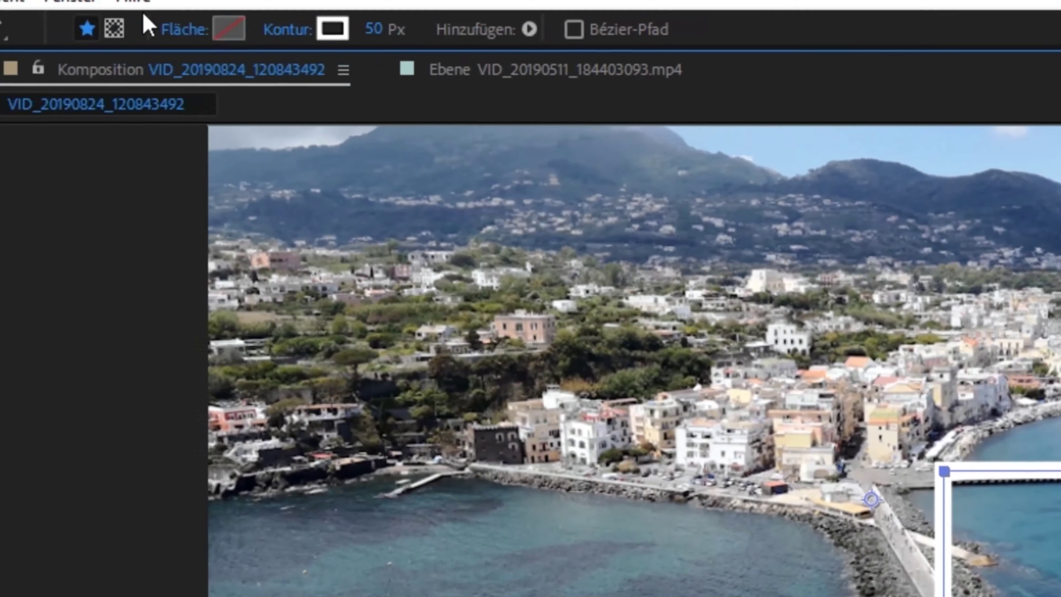
Use the Ausrichten panel to centre the square horizontally and vertically in the Komposition.
left_click(363, 16)
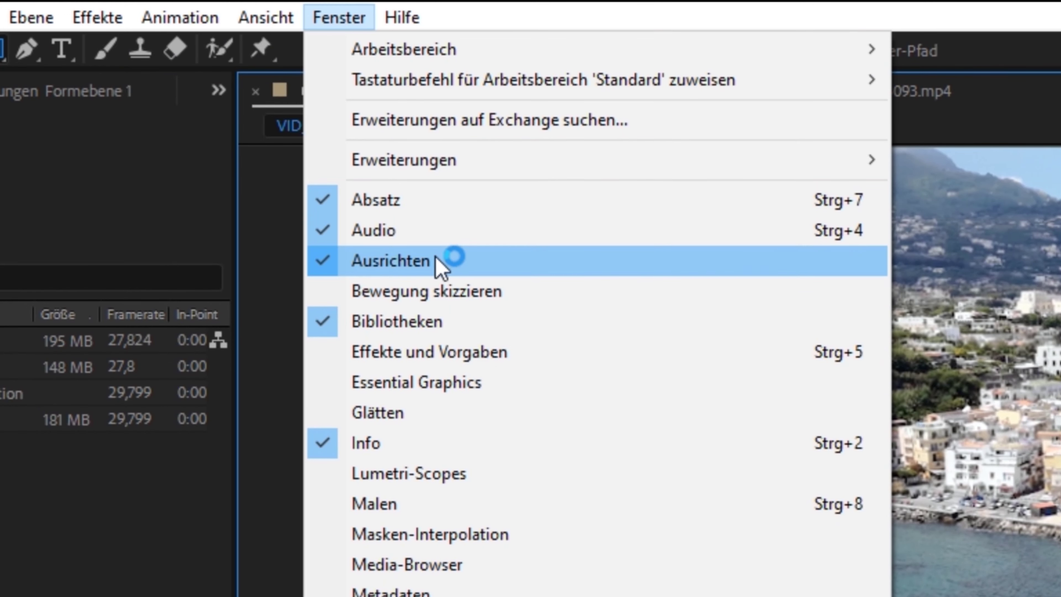
left_click(309, 15)
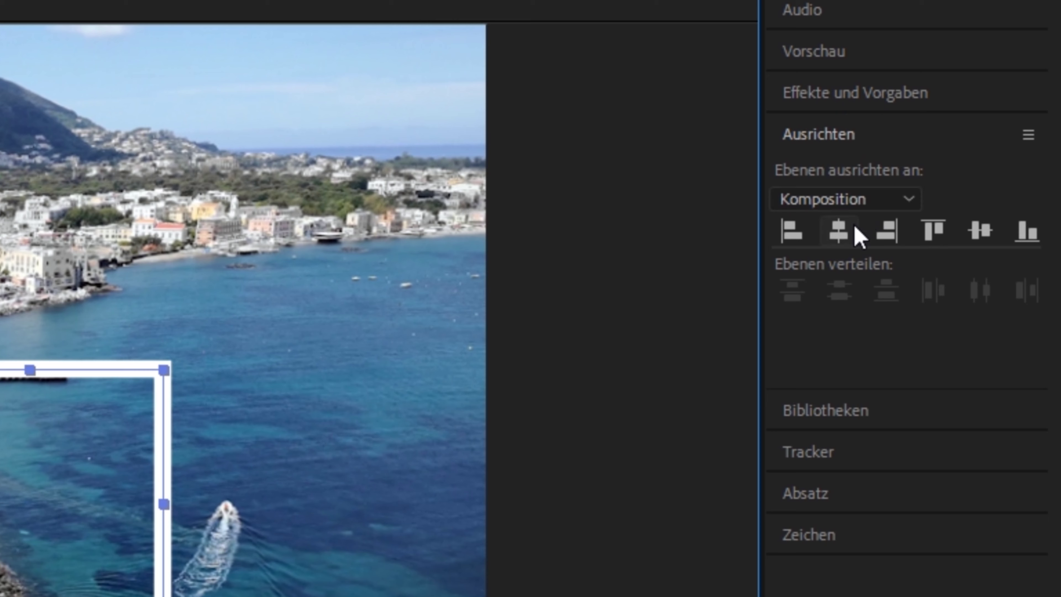
left_click(837, 234)
left_click(835, 232)
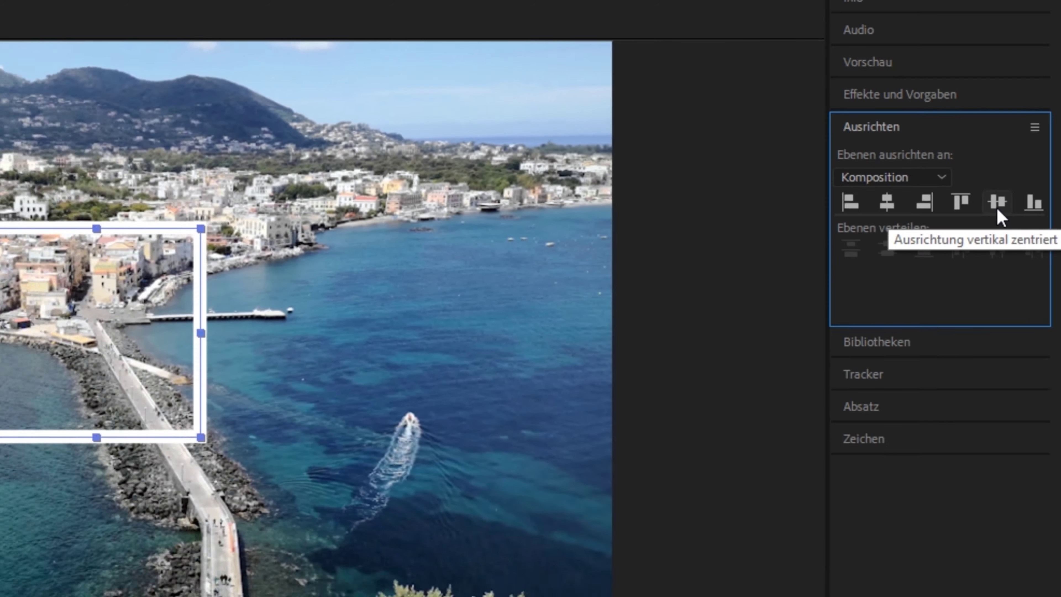
left_click(1028, 155)
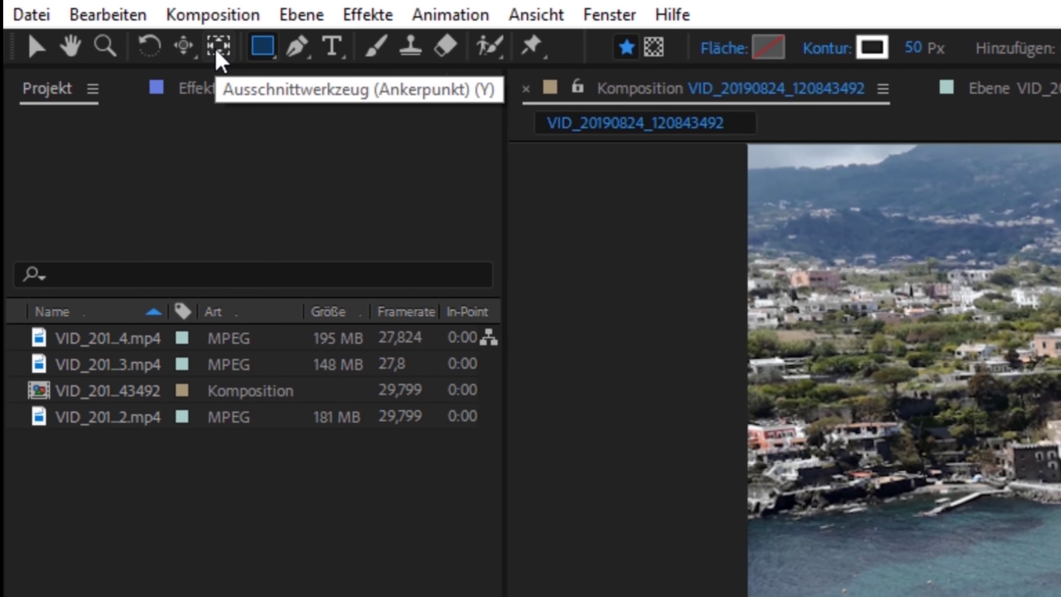
With the Pan Behind tool, drag Formebene 1's anchor point to the square's centre.
left_click(217, 49)
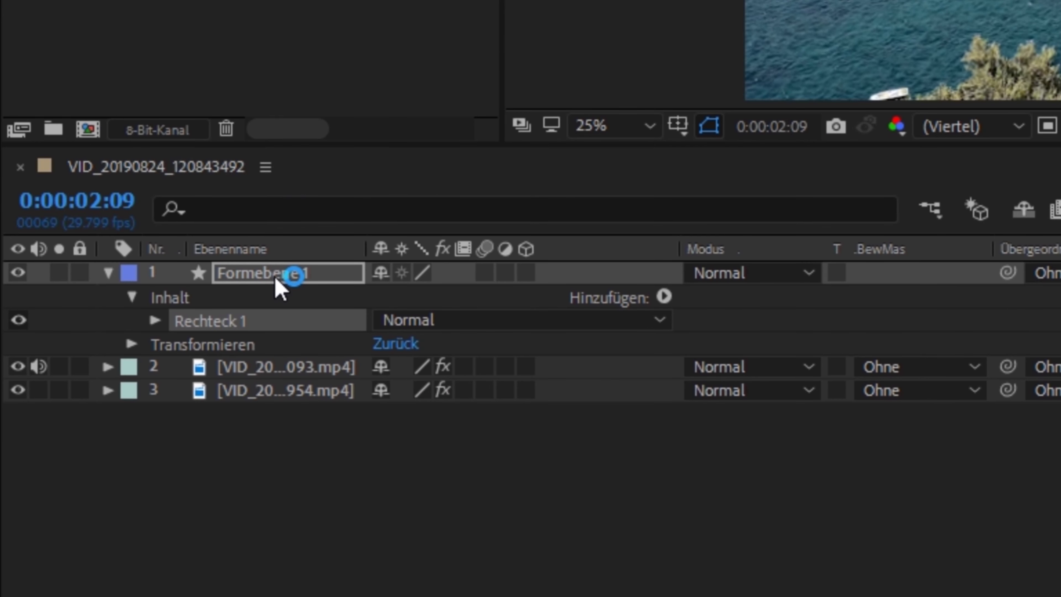
left_click(283, 269)
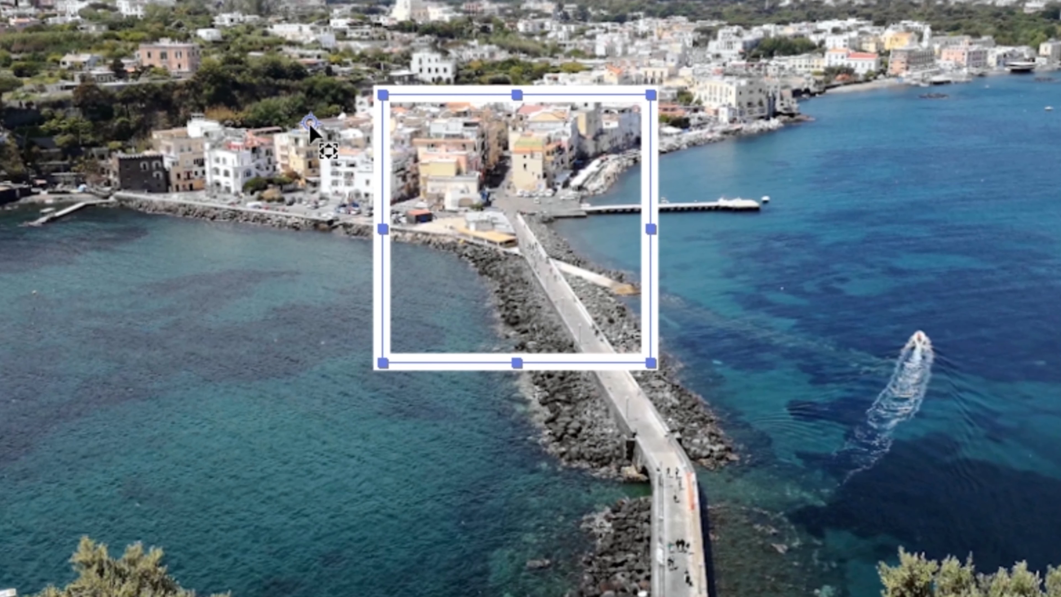
left_click_drag(311, 125, 477, 179)
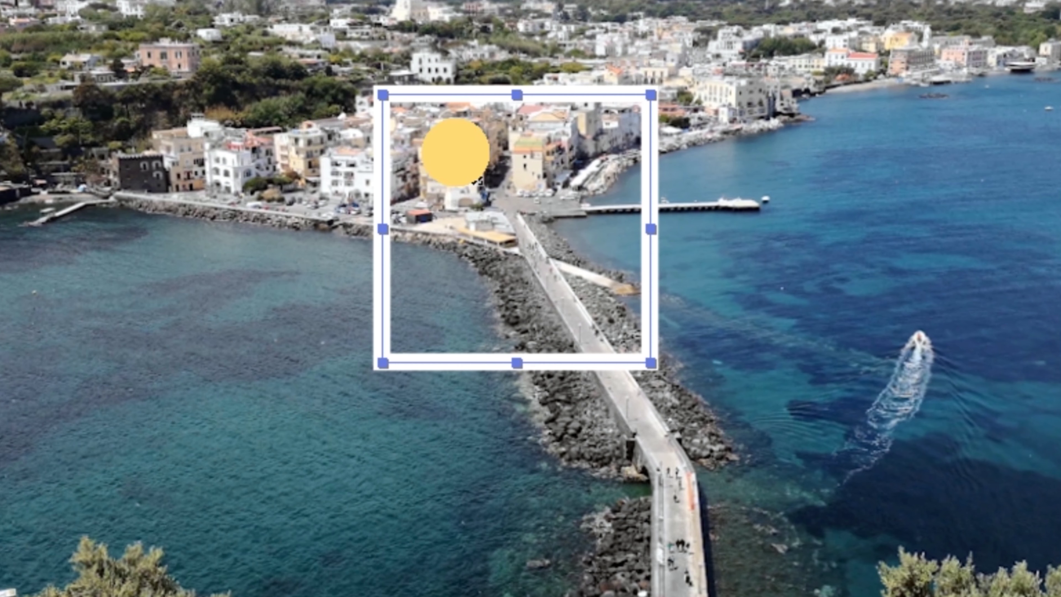
left_click_drag(479, 181, 545, 230)
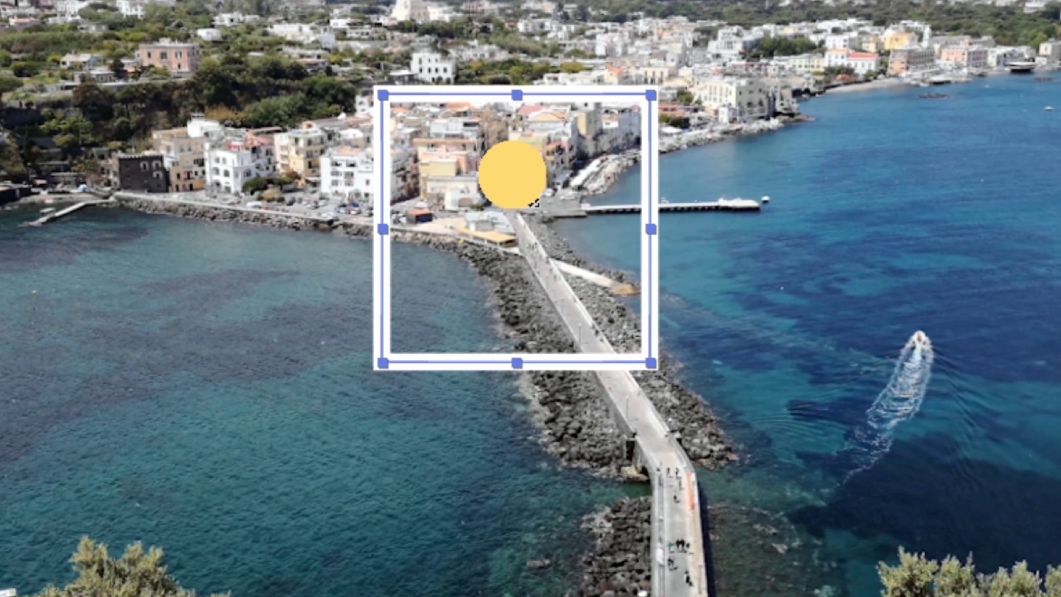
mouse_move(544, 230)
left_mouse_down()
mouse_move(544, 248)
mouse_move(521, 220)
left_mouse_up()
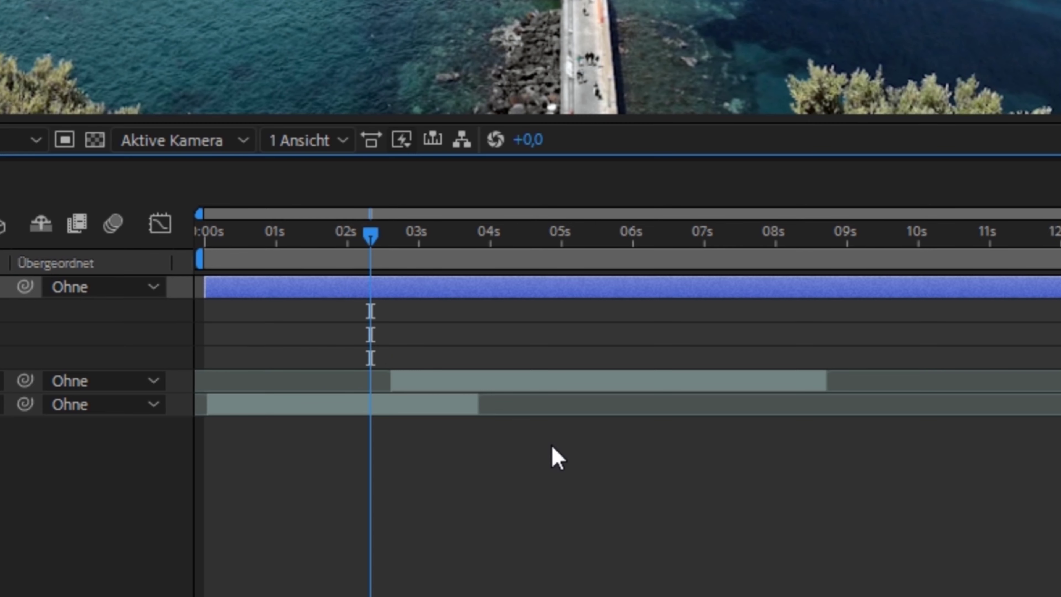
left_click(371, 431)
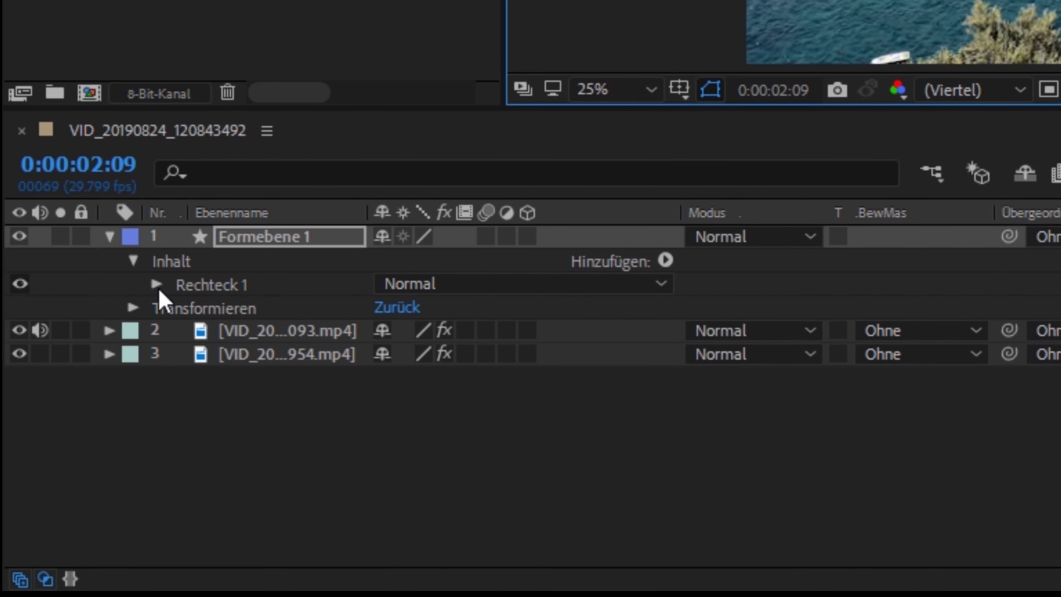
Expand Rechteck 1's Transformieren and keyframe Skalierung at 0 % at 0:00:02:09.
left_click(157, 285)
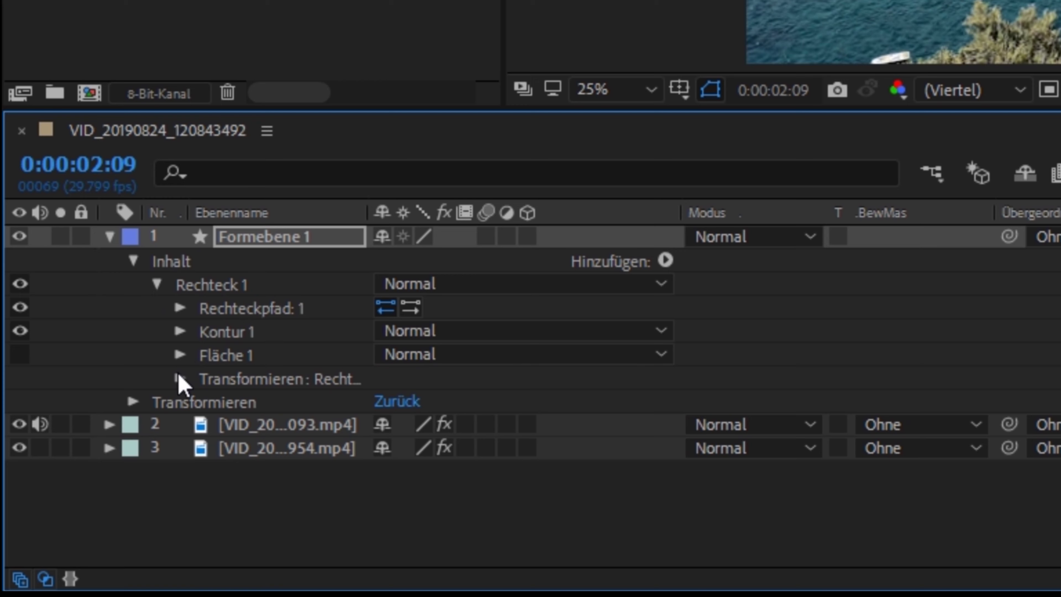
left_click(180, 378)
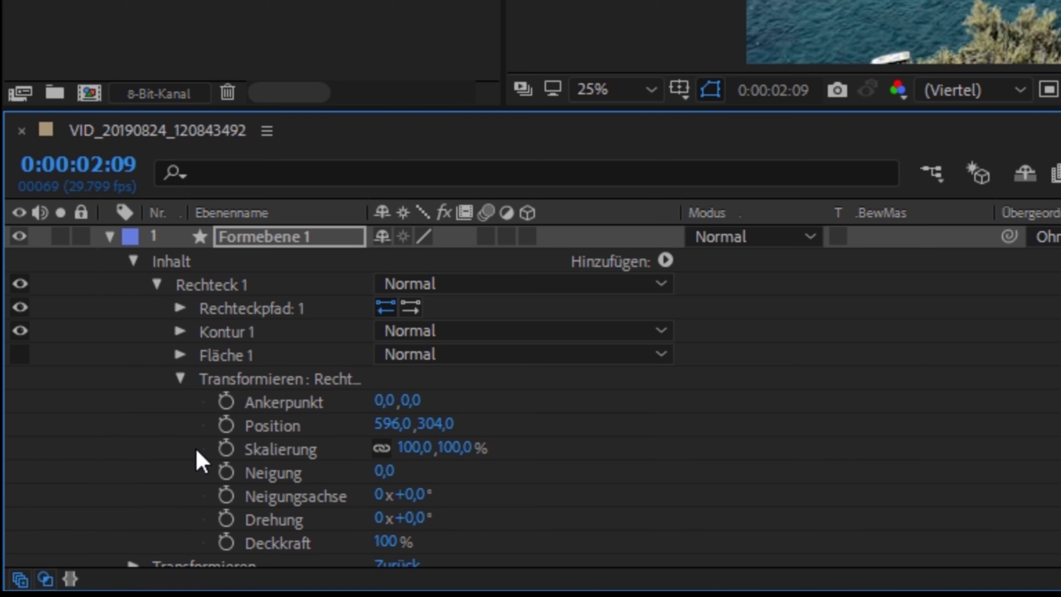
left_click(226, 454)
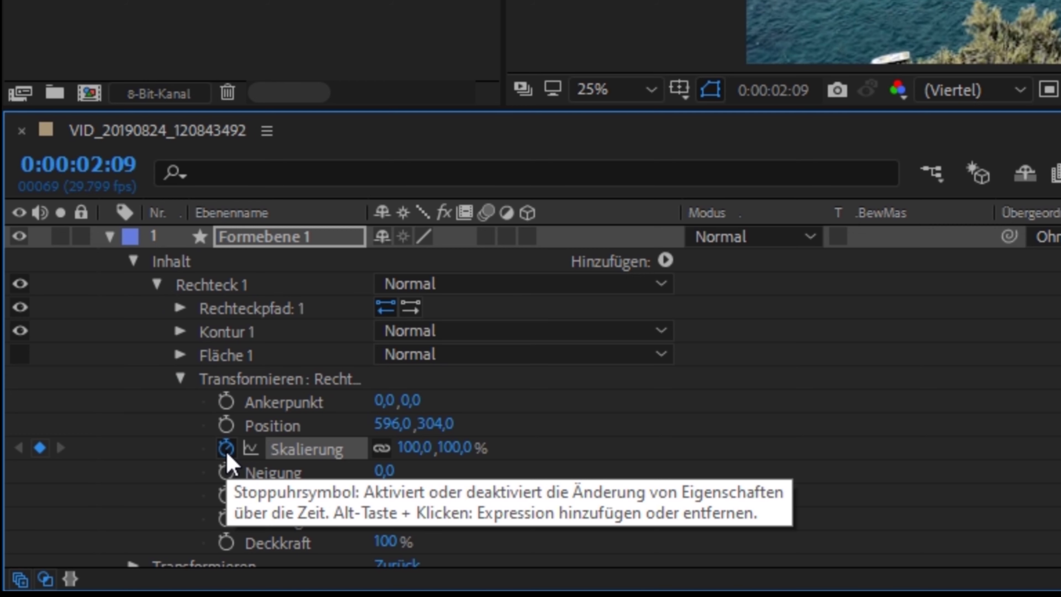
left_click(420, 447)
type("0")
key("Return")
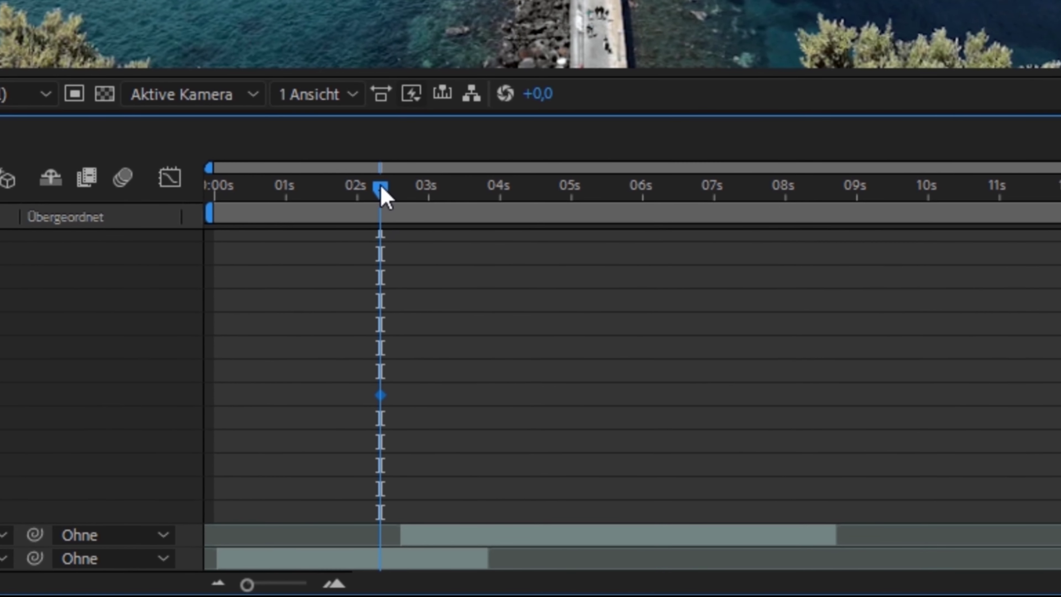
Move the current time forward to 0:00:03:10.
left_click(391, 186)
left_click_drag(395, 184, 453, 187)
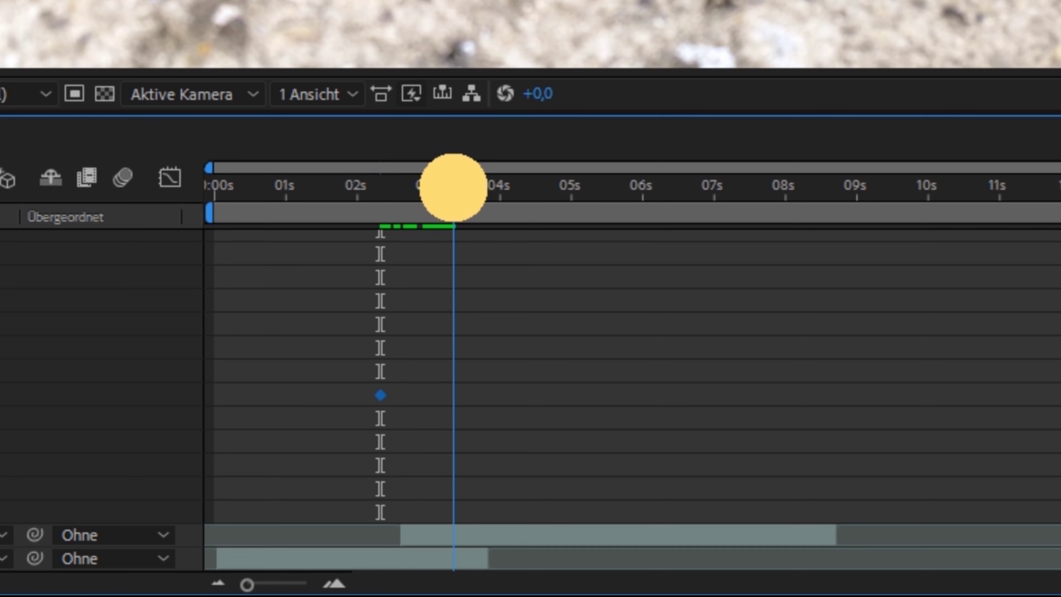
left_click_drag(453, 187, 453, 187)
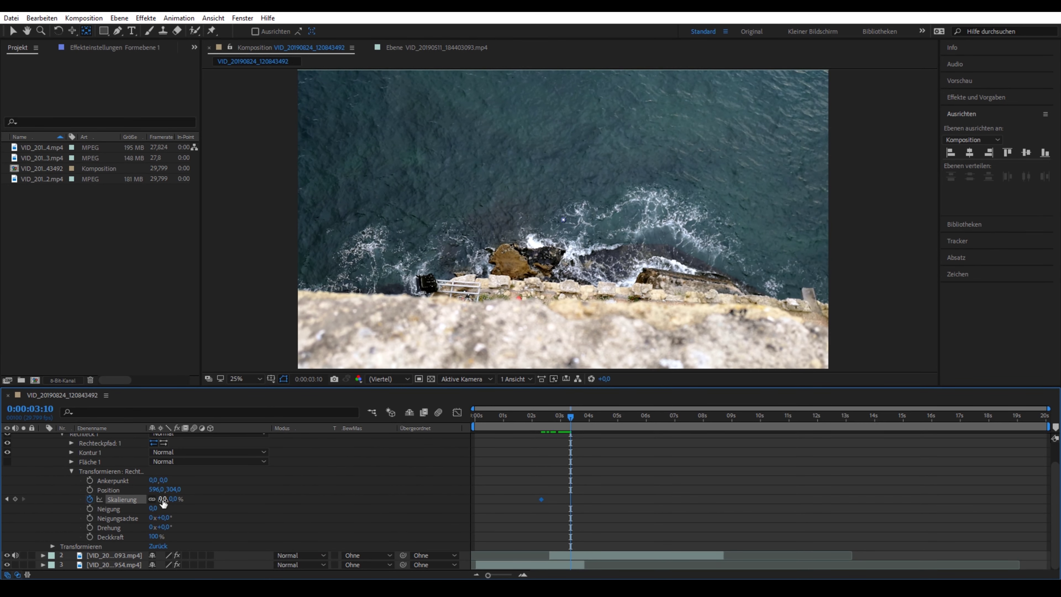
Scrub the rectangle's Skalierung up to 551 %, pushing the square past the frame edges.
left_click_drag(162, 501, 223, 492)
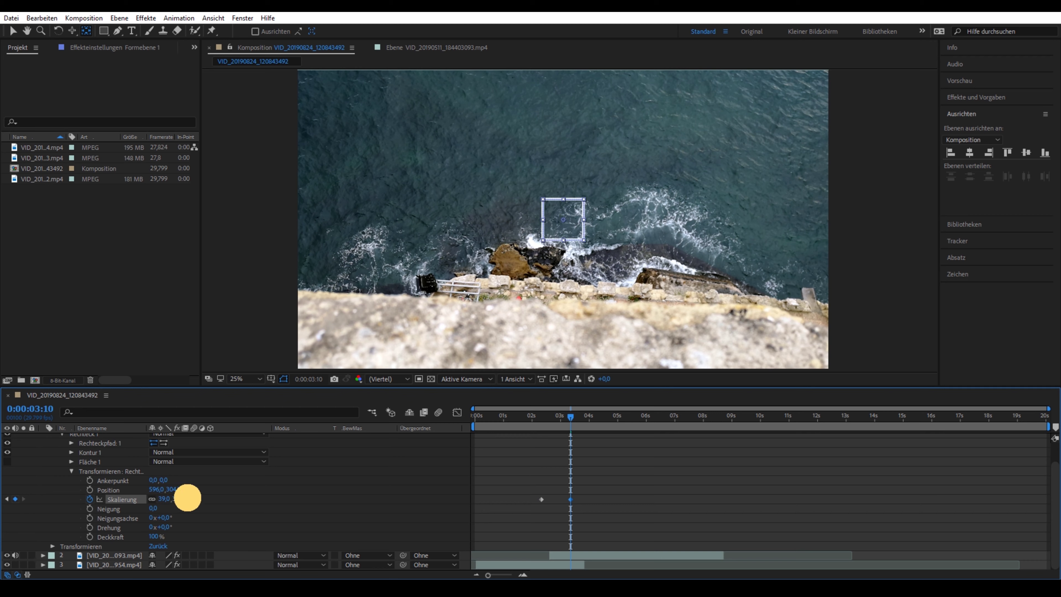
left_click_drag(259, 476, 410, 435)
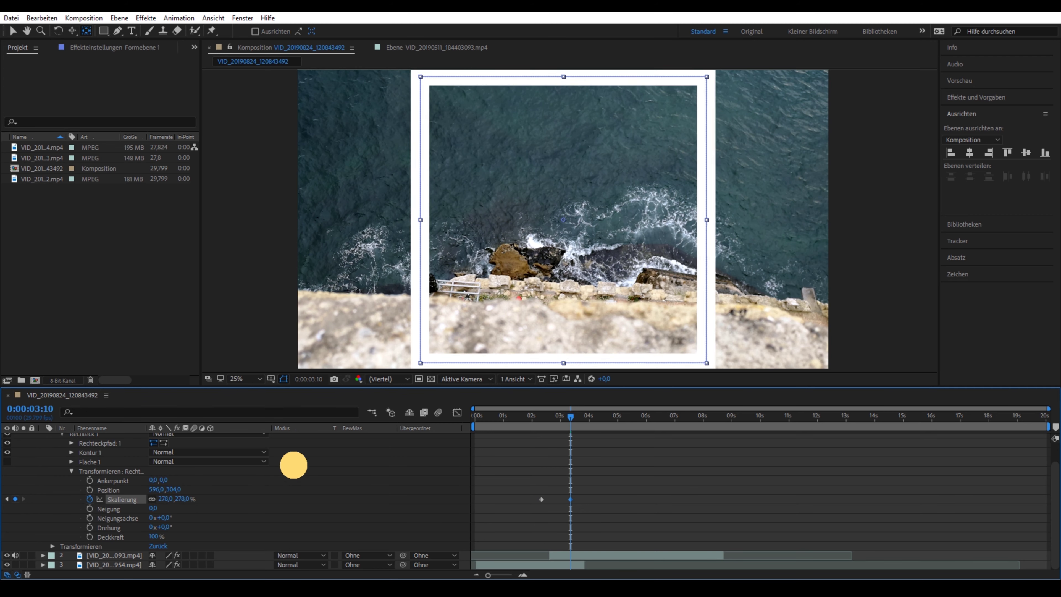
mouse_move(411, 435)
left_mouse_down()
mouse_move(397, 440)
mouse_move(406, 440)
left_mouse_up()
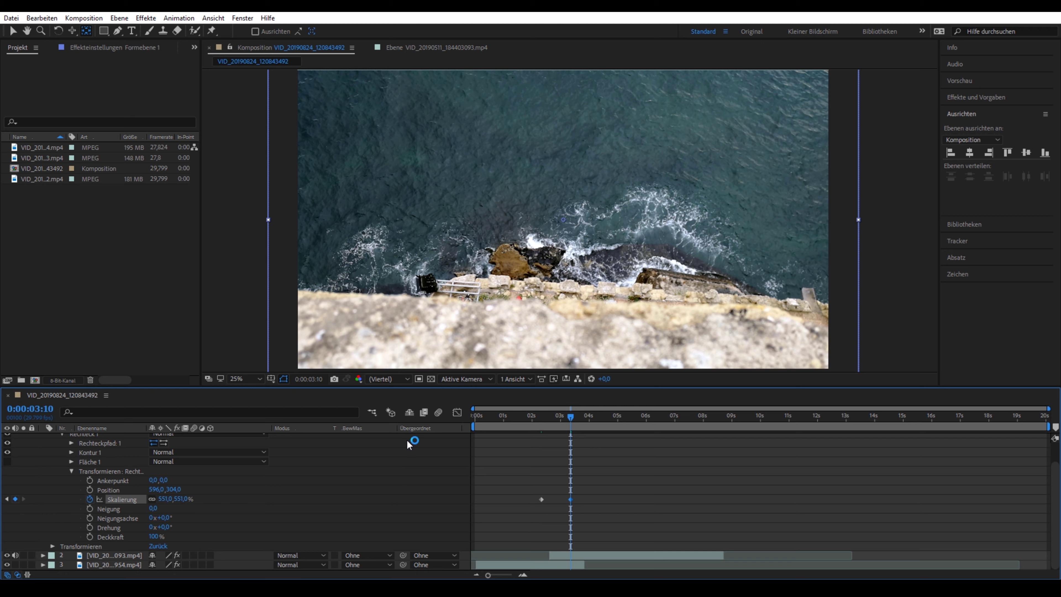
scroll(57, 464, "up", 2)
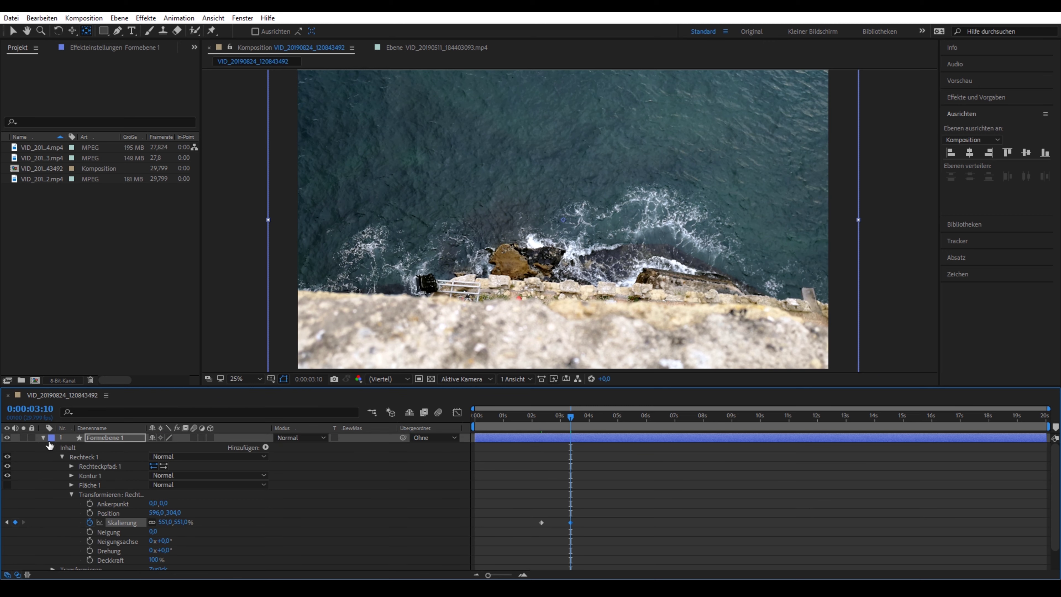
Jump to the 0:00:02:09 scale keyframe and drag the cliff clip to start there.
left_click(42, 437)
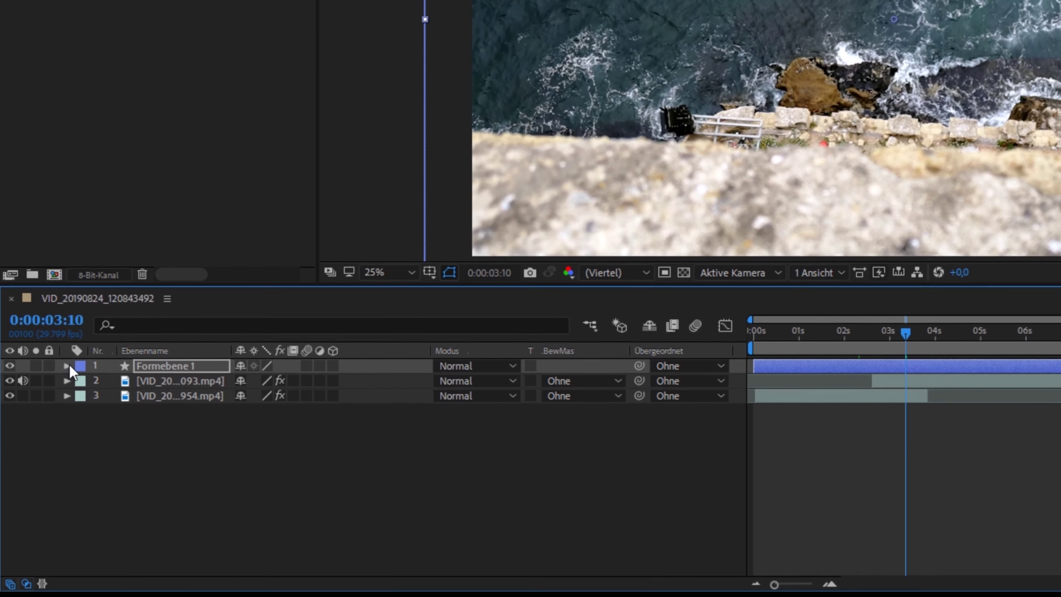
left_click(58, 393)
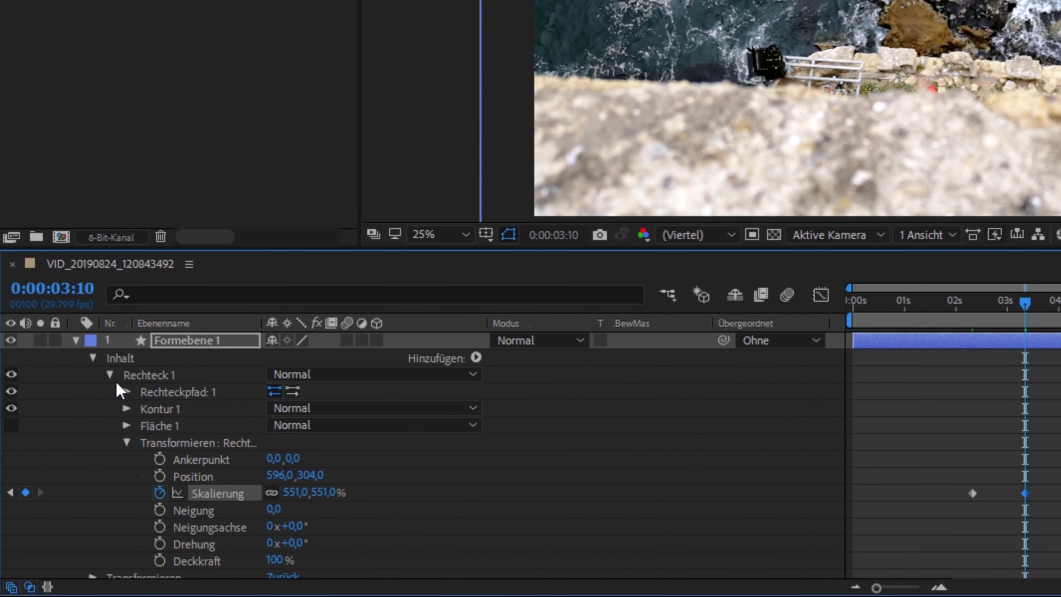
left_click(10, 492)
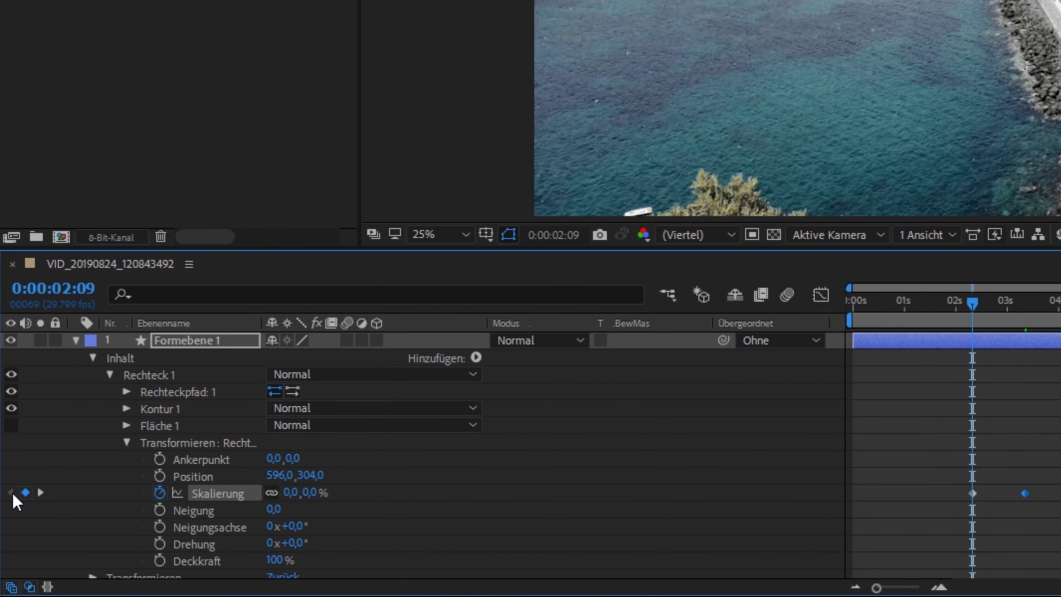
left_click(75, 340)
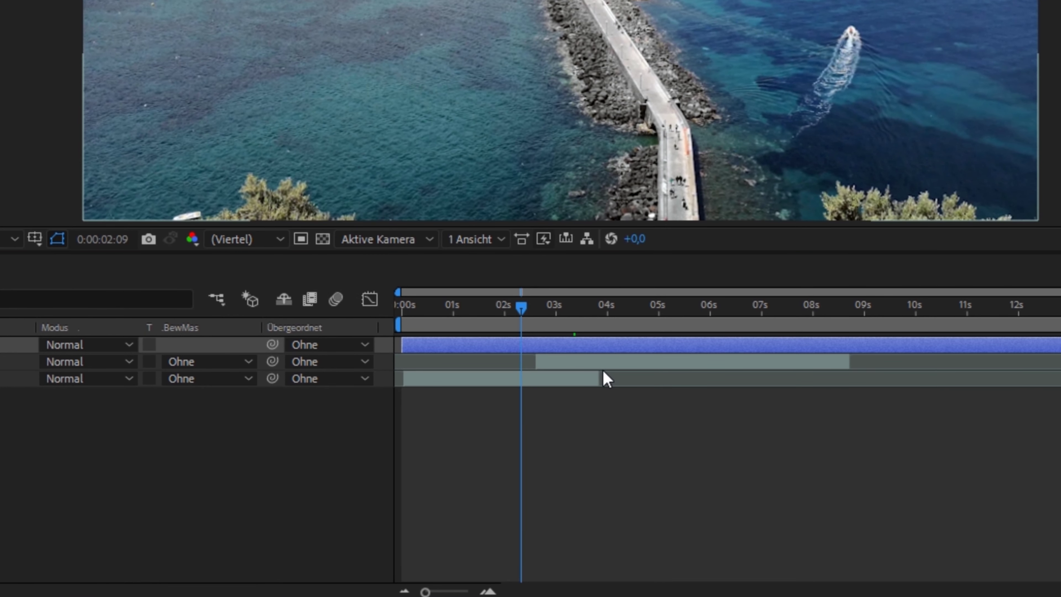
left_click_drag(596, 364, 580, 361)
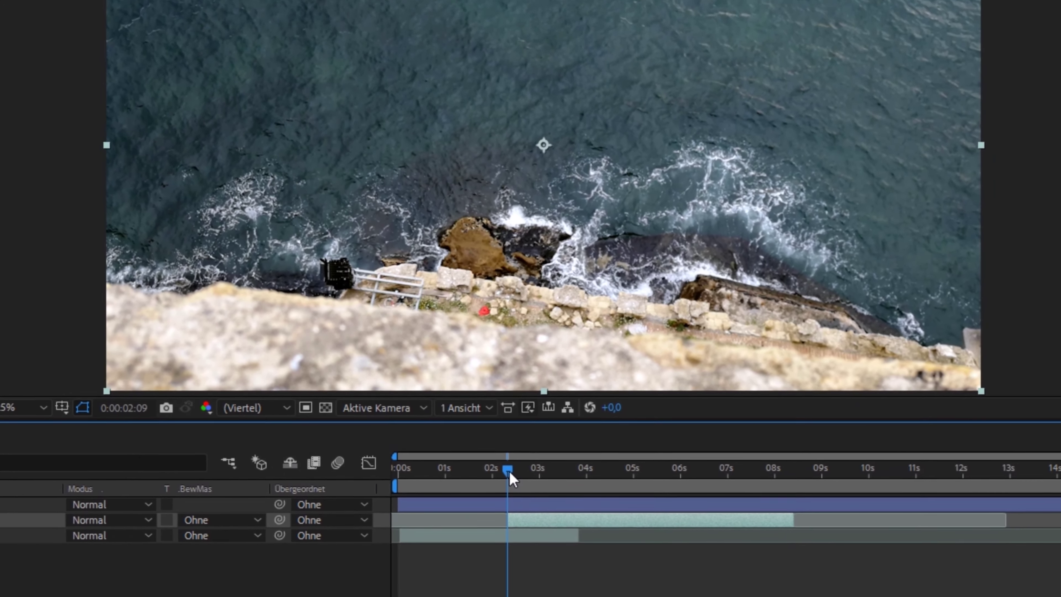
Scrub to 0:00:02:16 to see the square framing the rocks in the cliff footage.
left_click(510, 473)
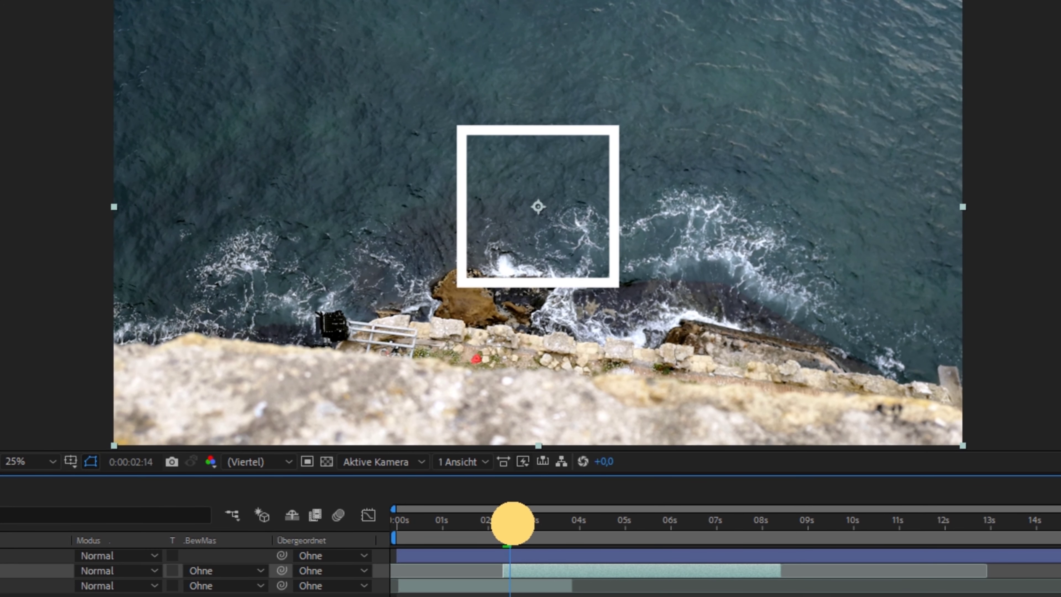
left_click_drag(512, 522, 514, 523)
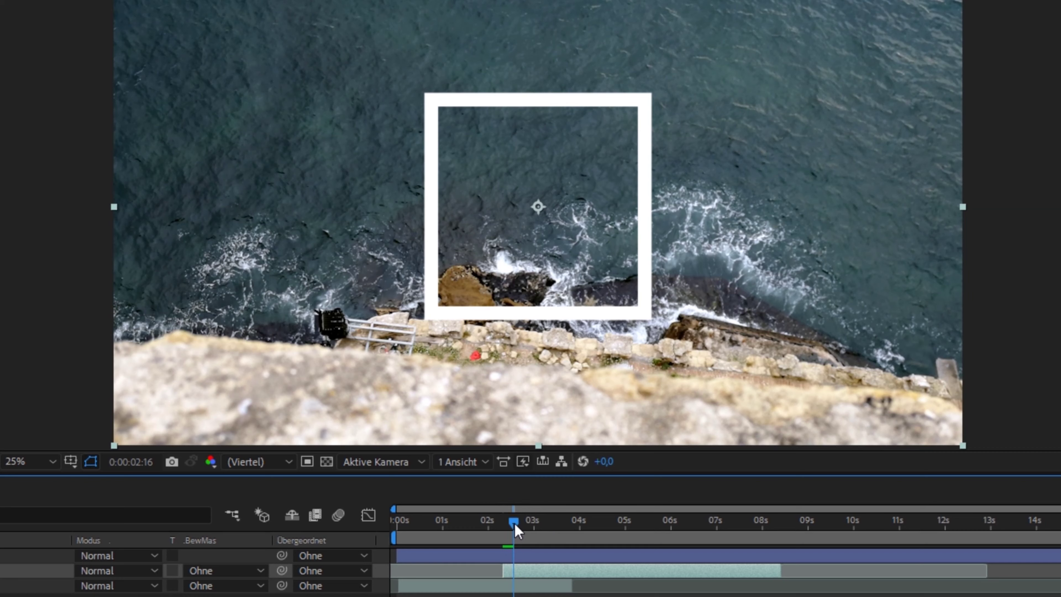
left_click(516, 556)
left_click(509, 562)
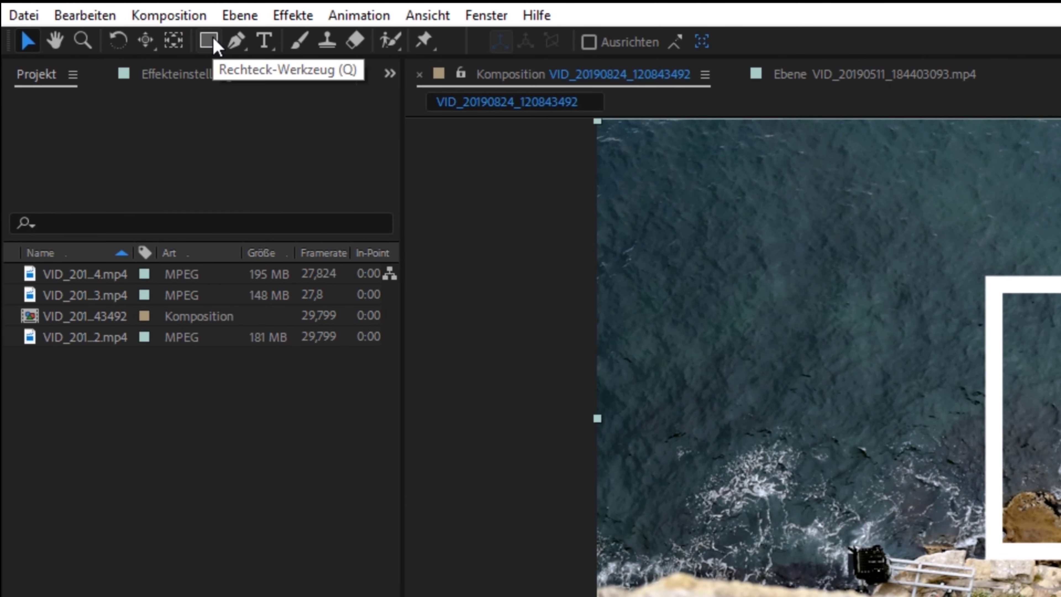
Draw a rectangle mask on the cliff clip from the square's top-left to bottom-right corner.
left_click(217, 44)
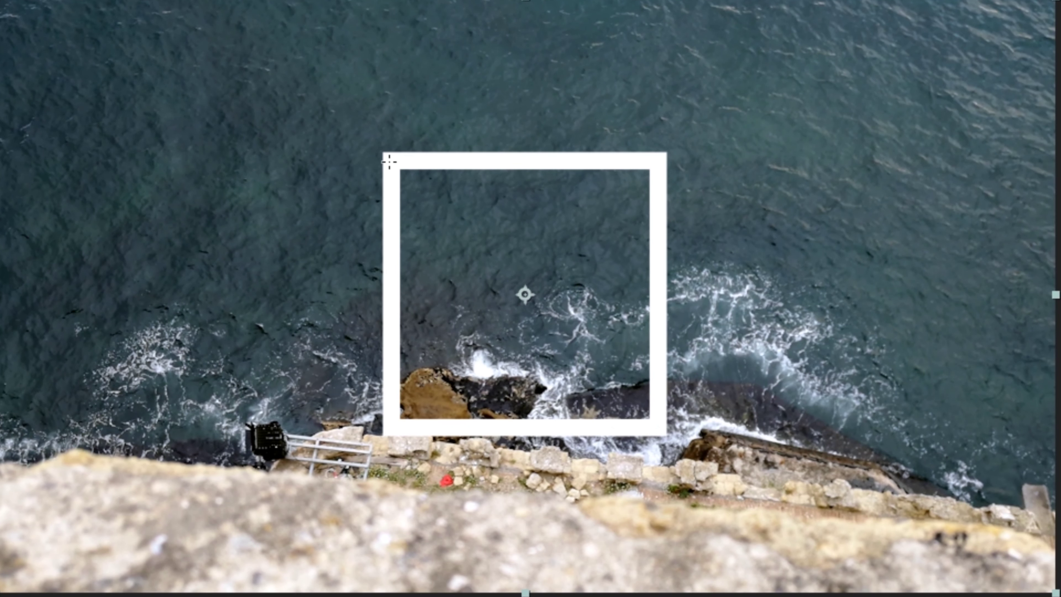
left_click(389, 161)
left_click_drag(389, 161, 658, 426)
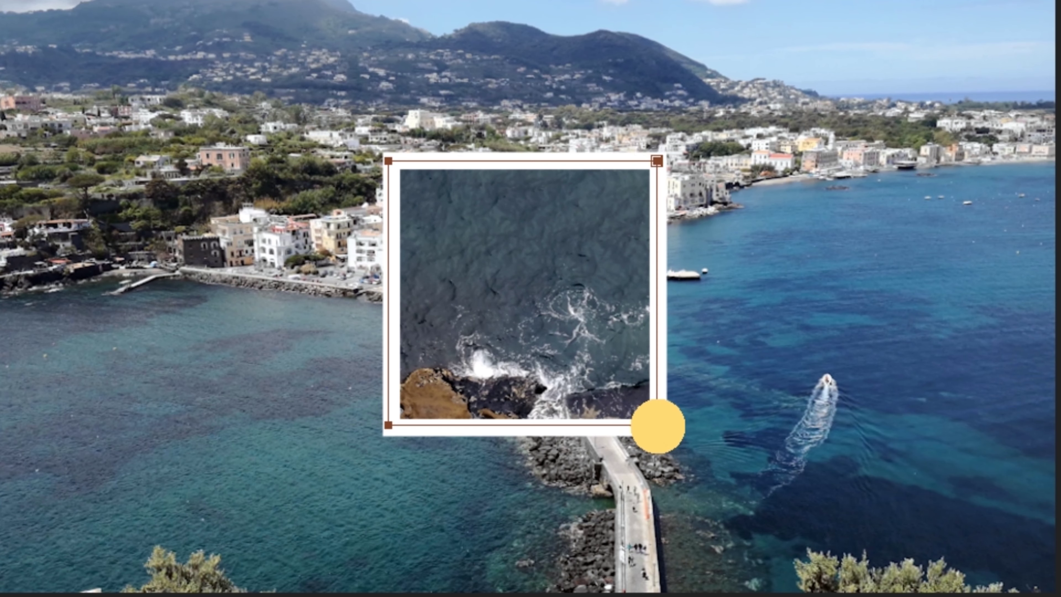
left_click_drag(657, 425, 659, 427)
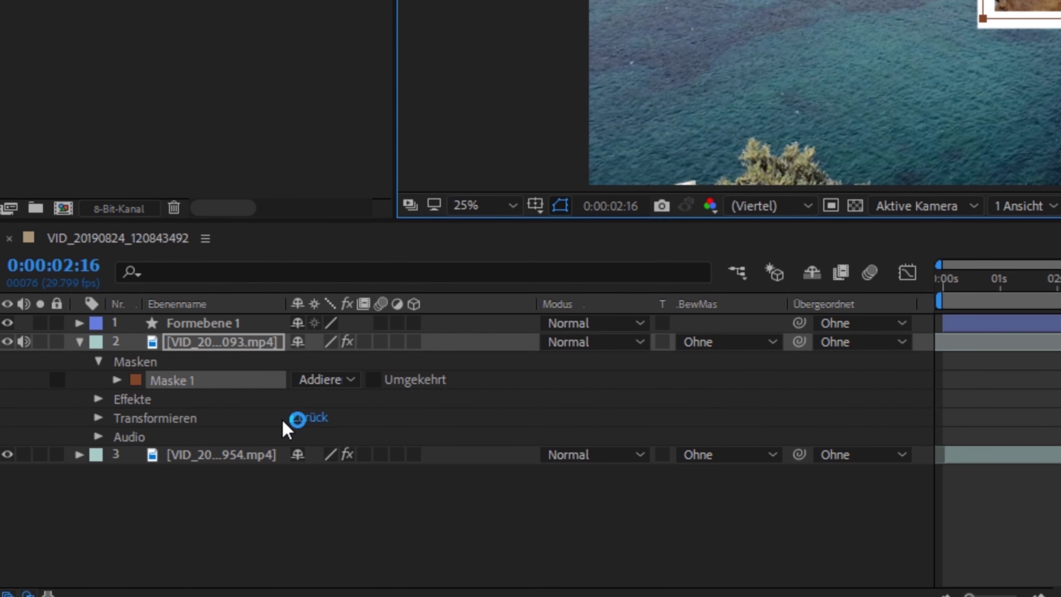
Keyframe Maske 1's Maskenpfad at 0:00:02:16, then jump to the 0:00:03:10 scale keyframe.
left_click(117, 380)
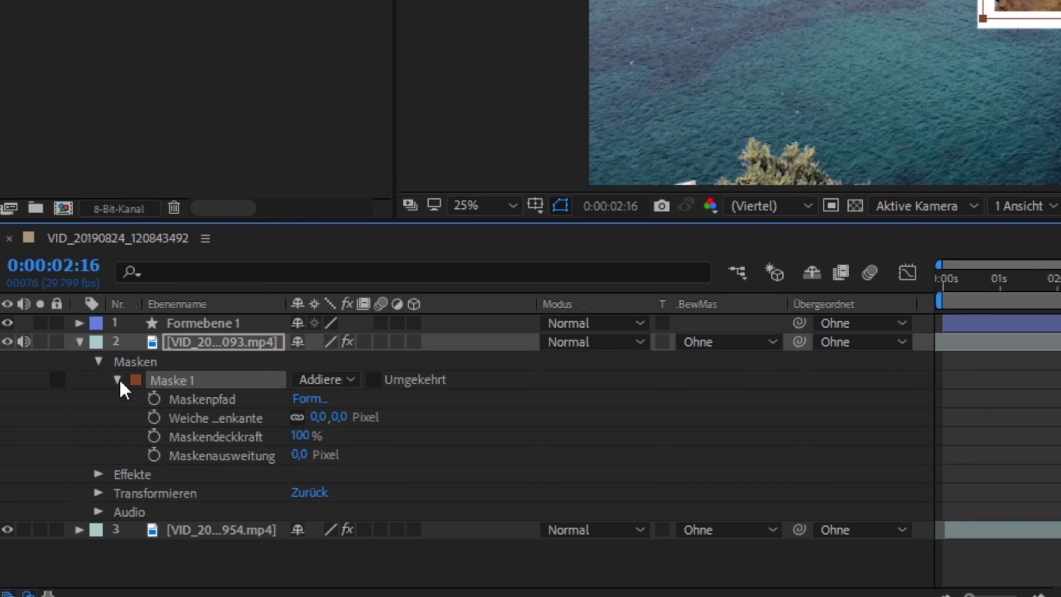
left_click(154, 399)
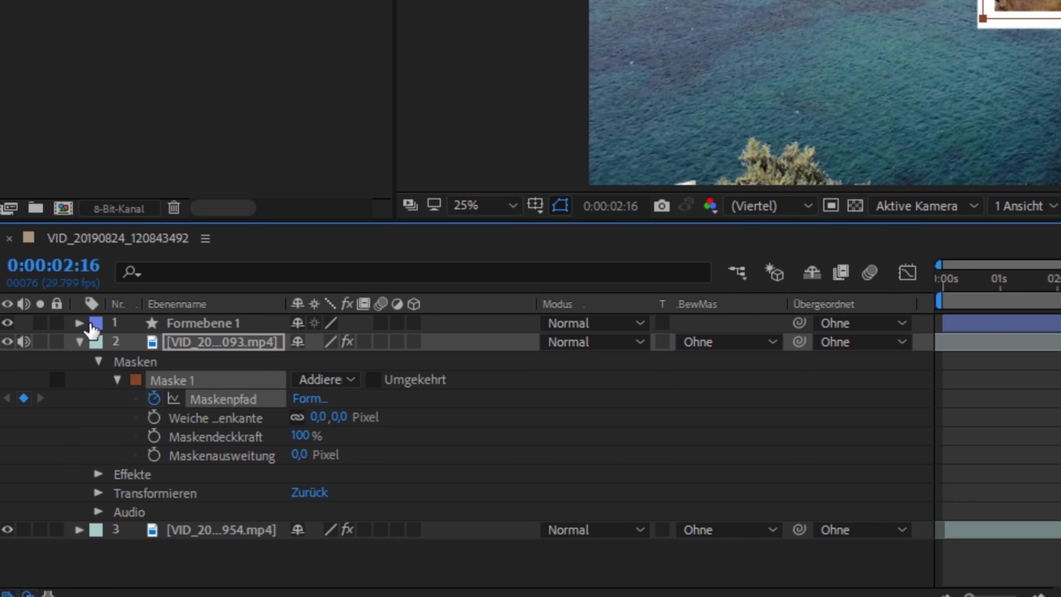
left_click(44, 437)
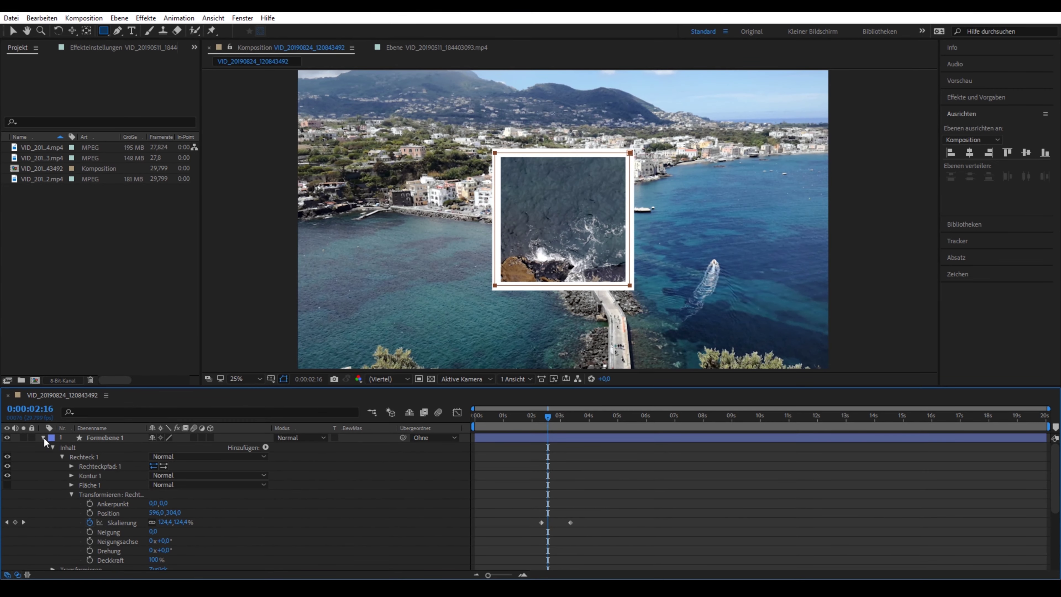
left_click(24, 521)
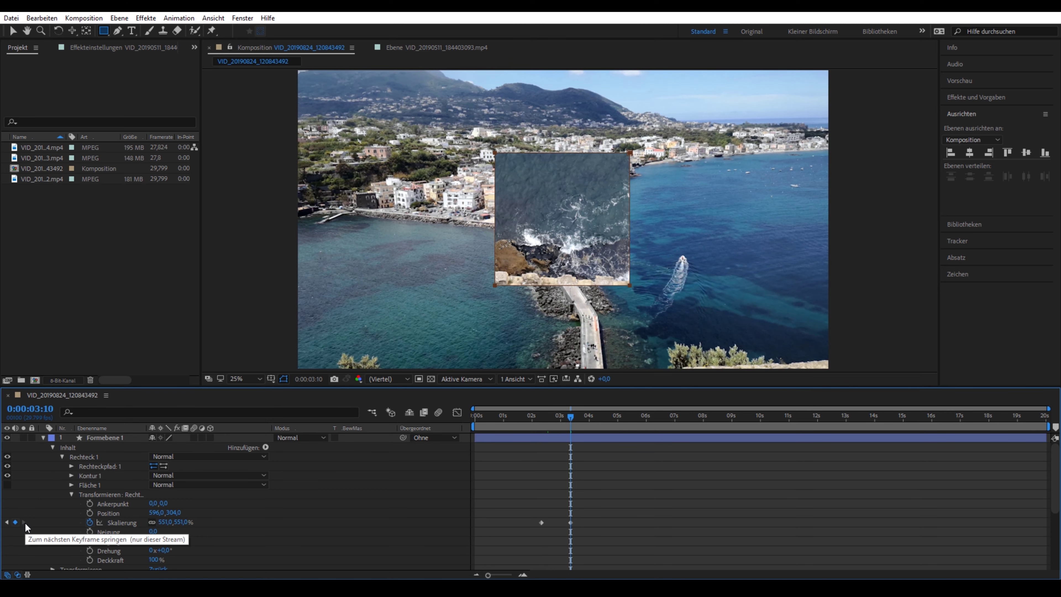
left_click(43, 438)
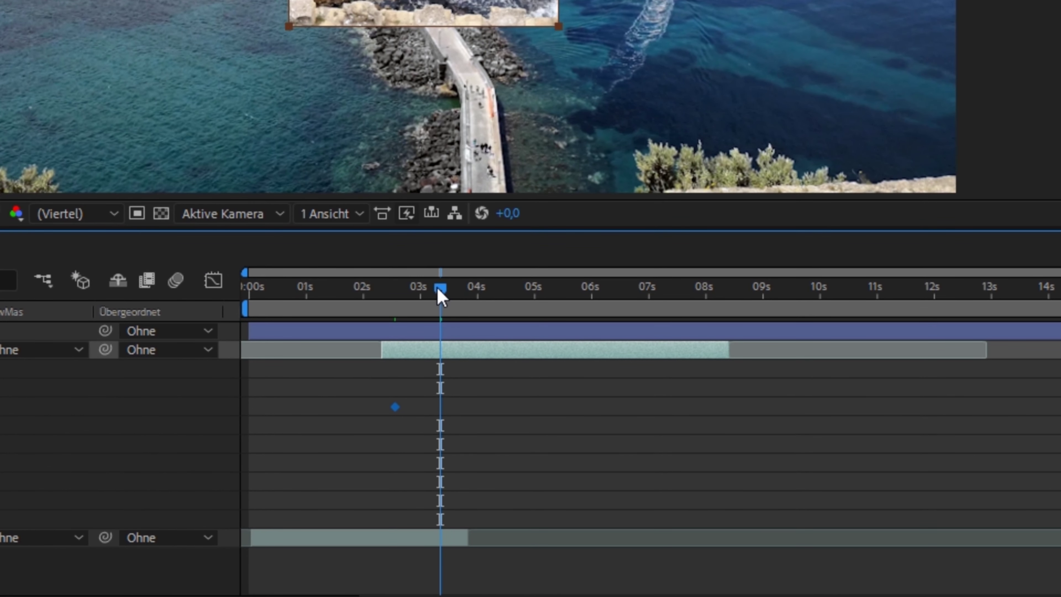
Advance the playhead one frame to 0:00:03:11 and zoom the preview out.
left_click(440, 290)
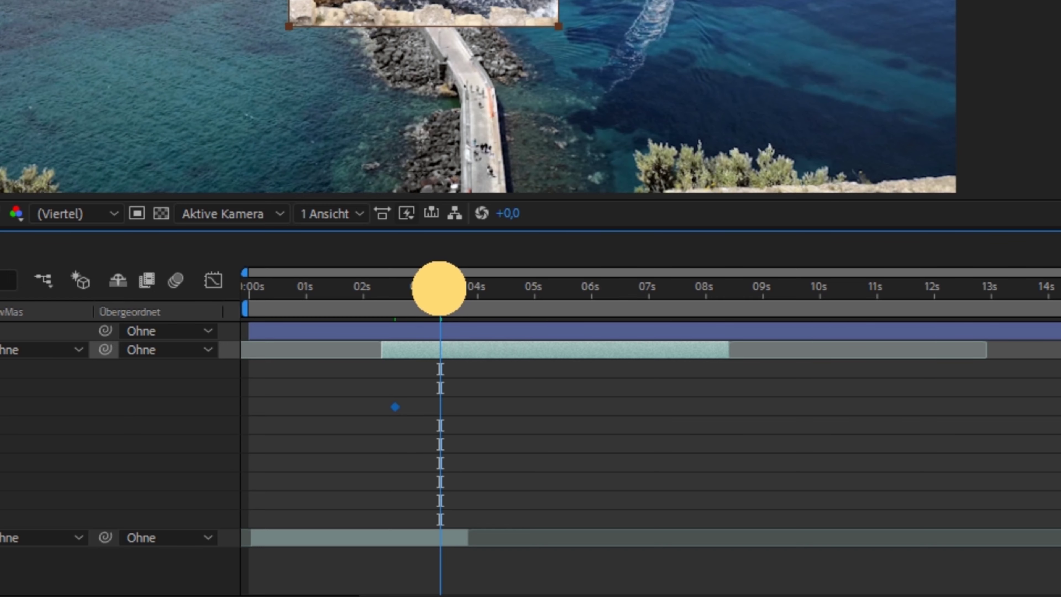
left_click_drag(439, 289, 441, 286)
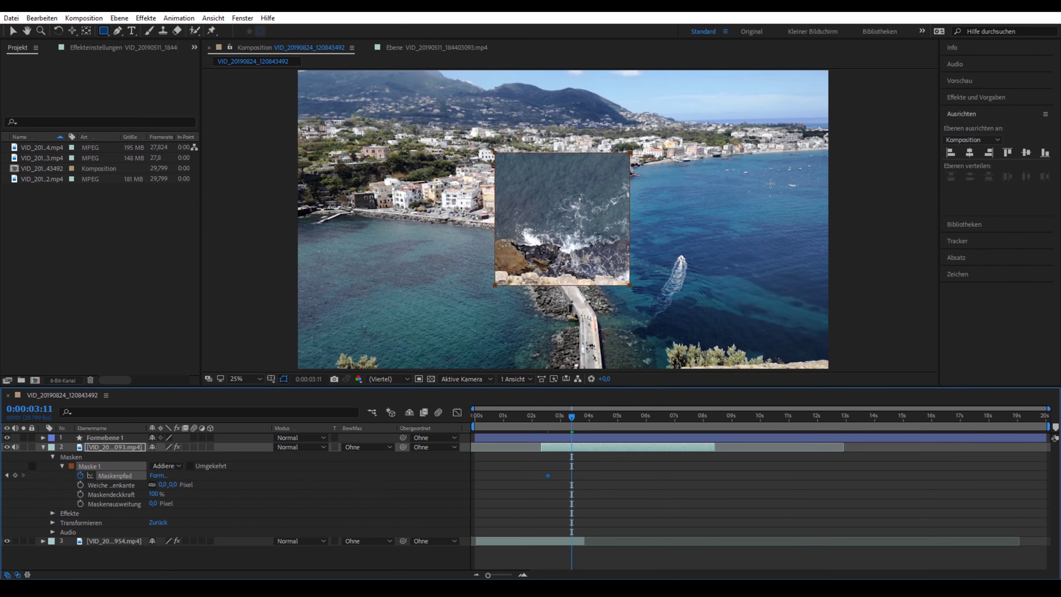
key("period")
key("comma")
At 0:00:03:11, stretch the second clip's rectangle mask far beyond the frame edges.
key("comma")
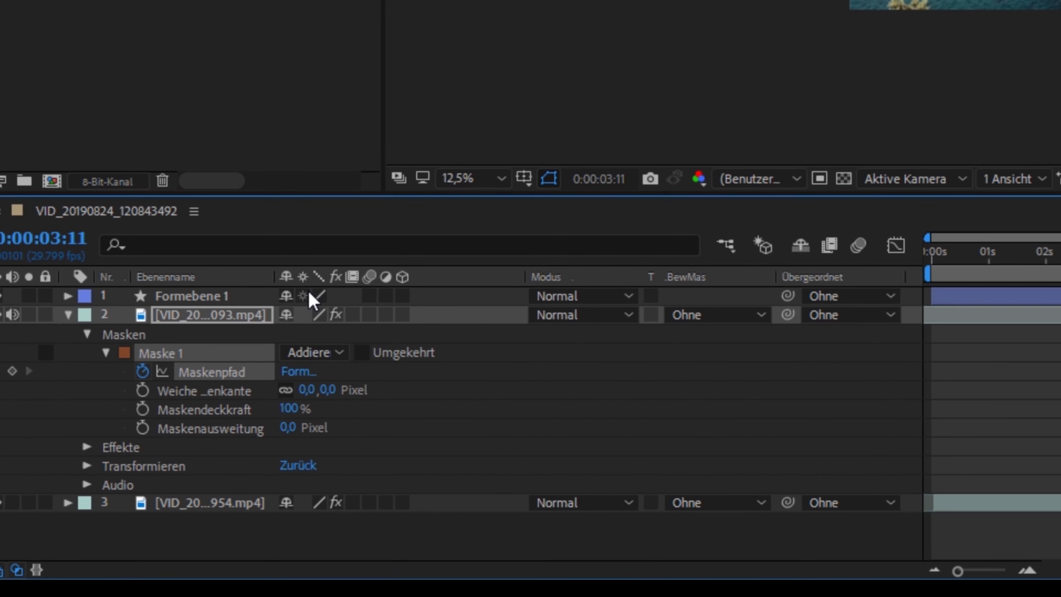
left_click(120, 476)
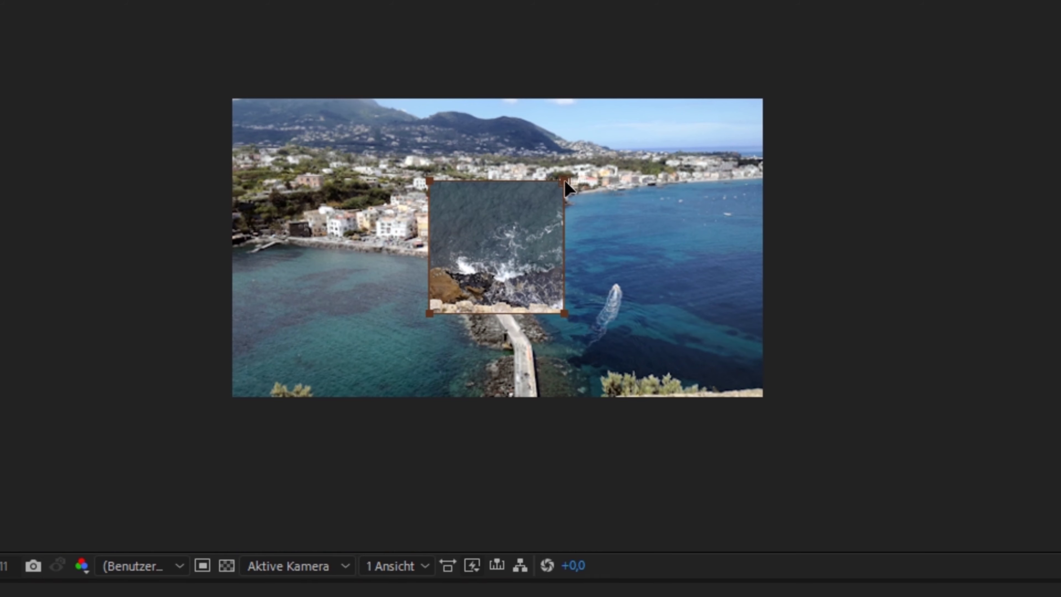
double_click(564, 180)
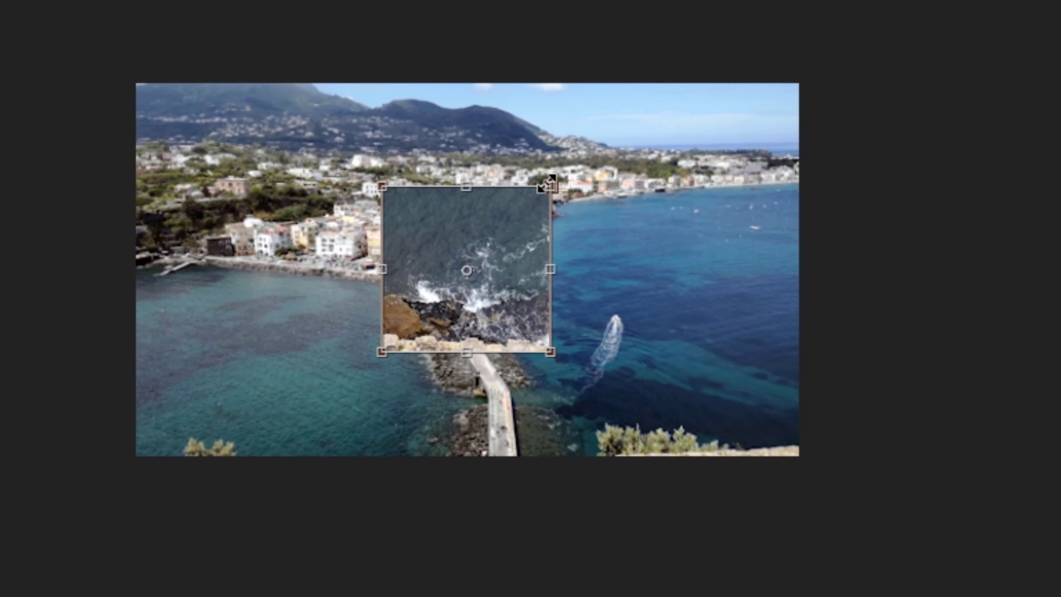
mouse_move(550, 182)
left_mouse_down()
mouse_move(835, 30)
mouse_move(896, 26)
left_mouse_up()
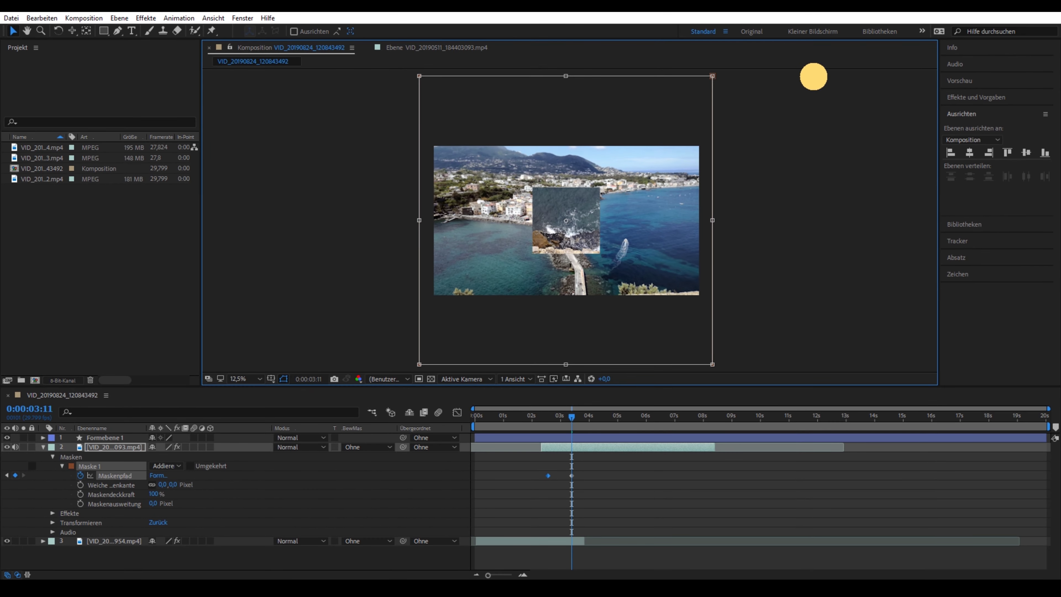
left_click_drag(813, 76, 811, 78)
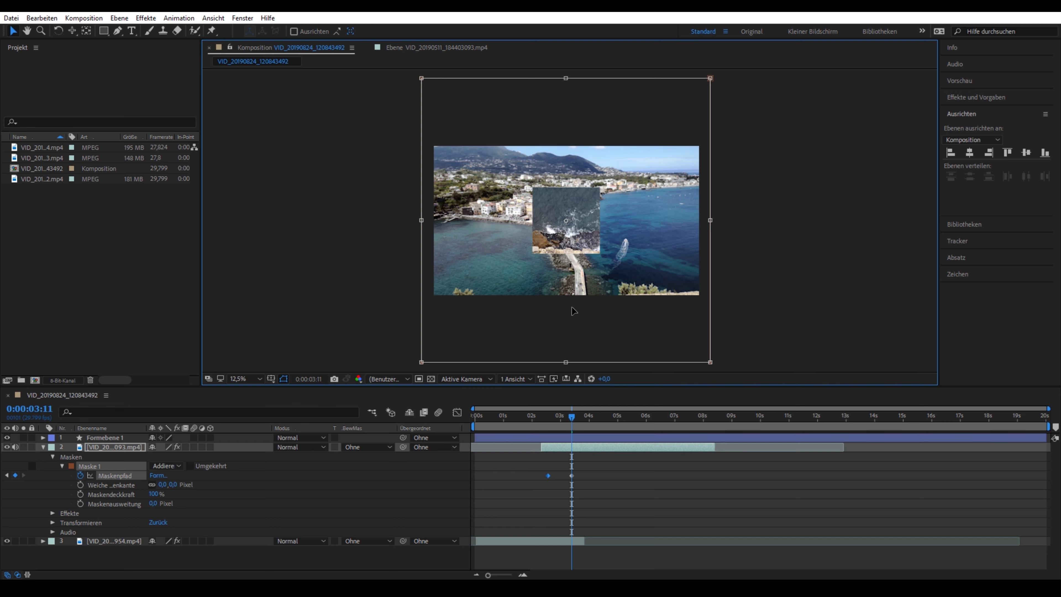
Scrub the playhead back from 0:00:03:11 to 0:00:03:10 to check the mask reveal.
left_click(573, 418)
left_click_drag(573, 418, 572, 414)
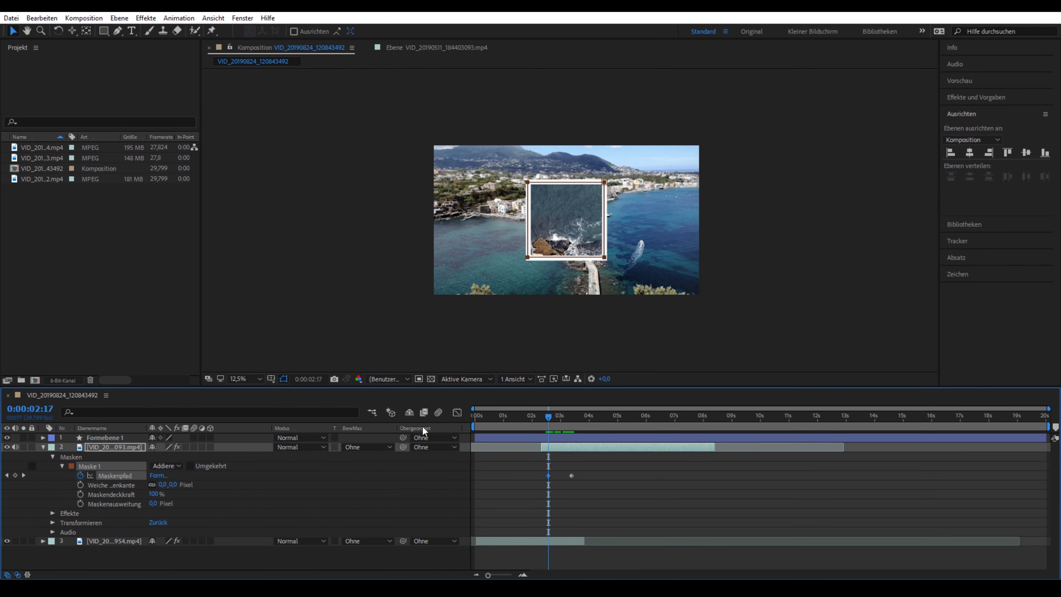
Jump to the outline's first Skalierung keyframe at 0:00:02:09 and zoom the viewer to 25%.
left_click(42, 437)
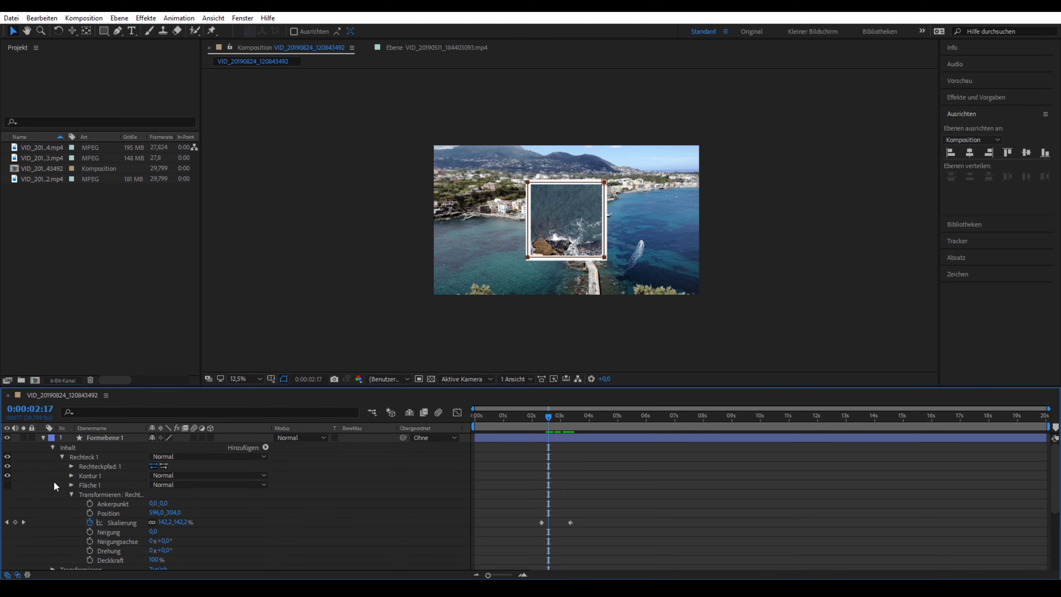
left_click(7, 522)
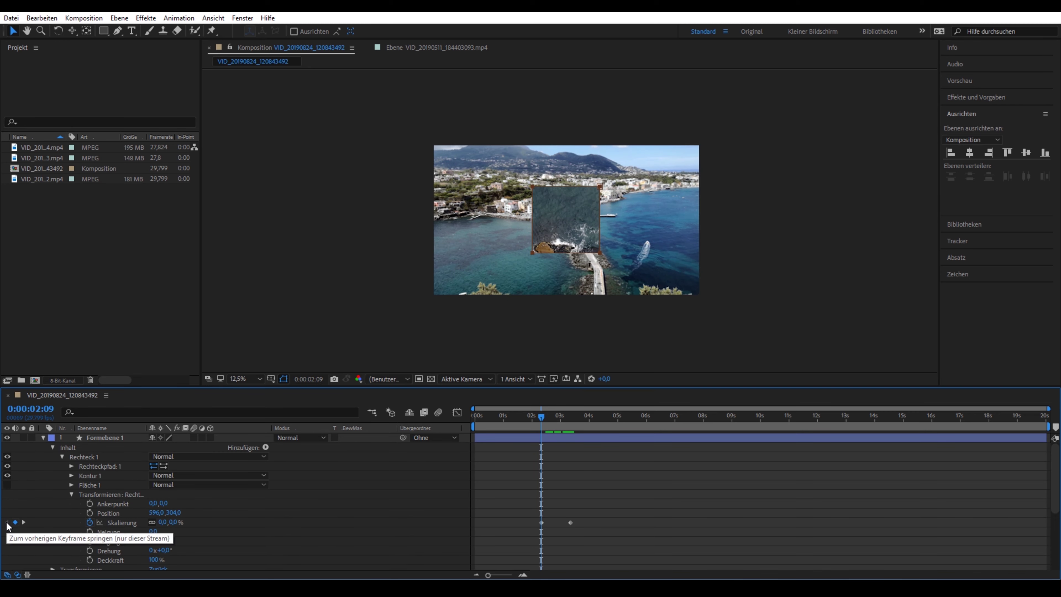
left_click(43, 438)
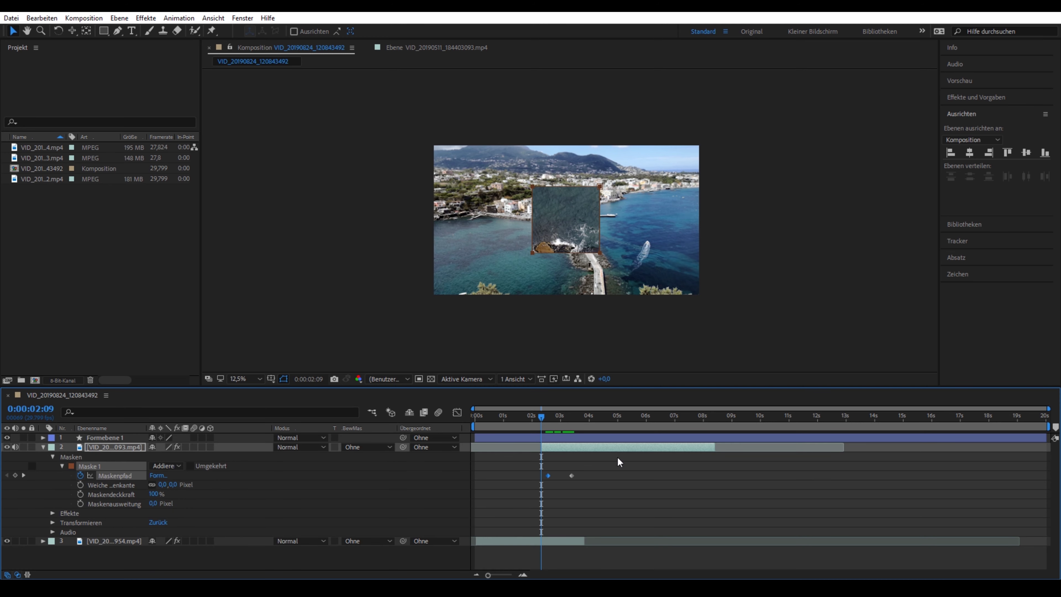
left_click(596, 451)
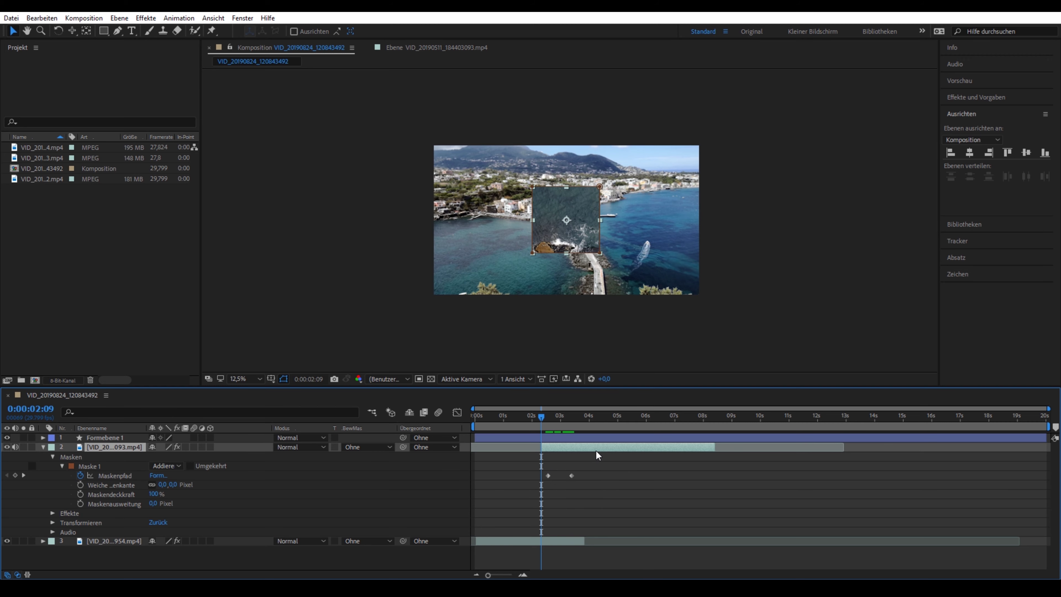
key("comma")
key("period")
key("period")
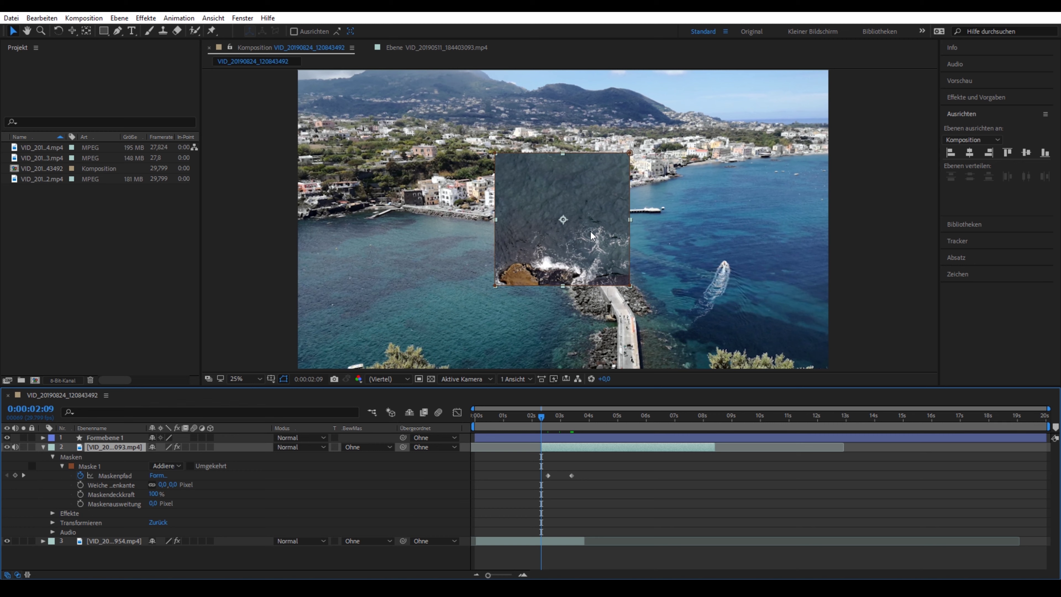
Select Maske 1 on the second clip so its vertices show in the viewer.
key("ctrl+t")
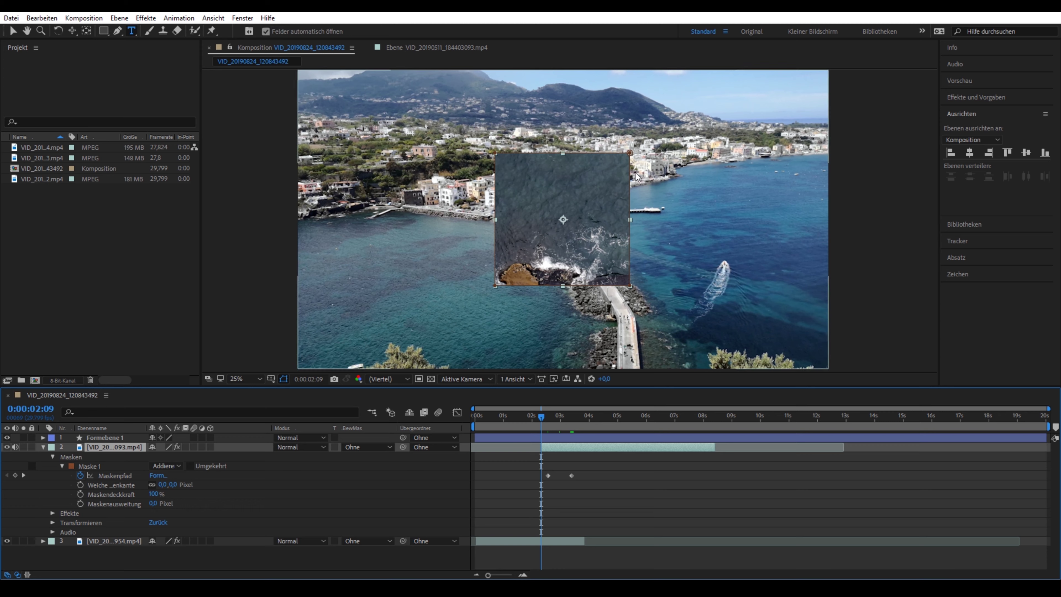
left_click(13, 31)
left_click(89, 466)
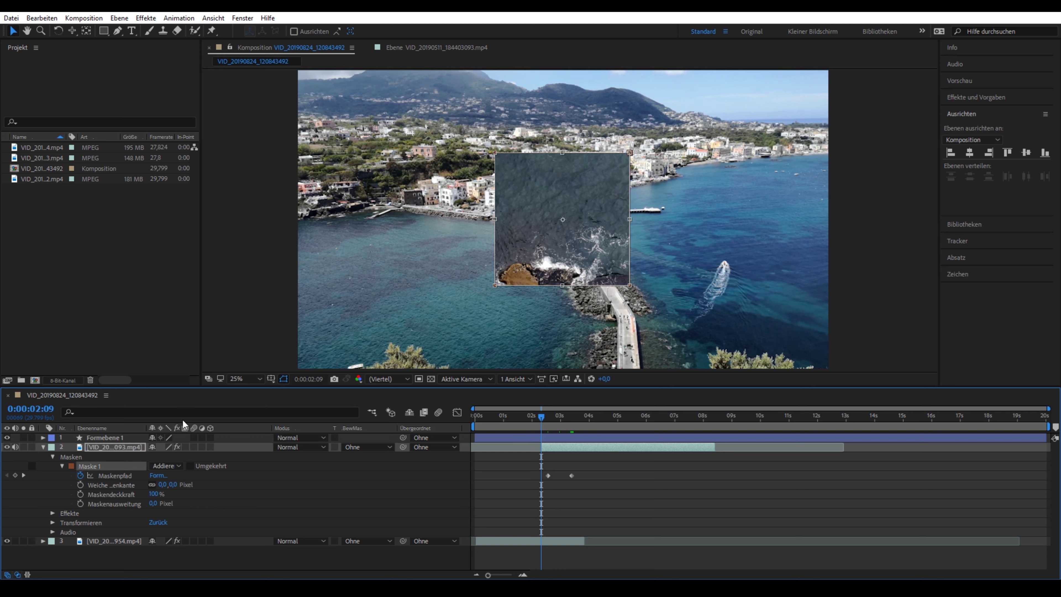
left_click(86, 465)
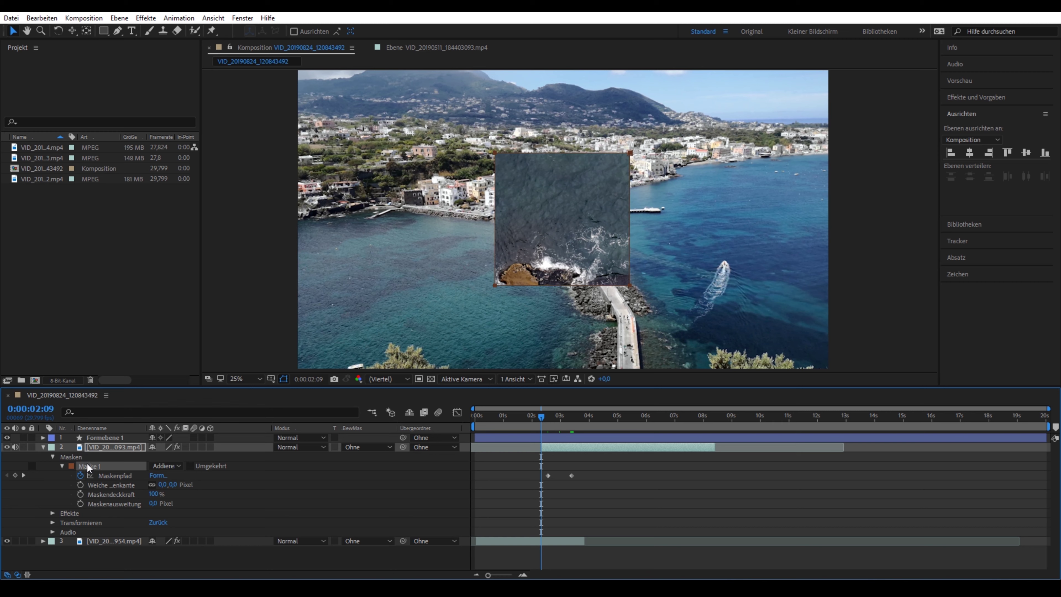
left_click(95, 457)
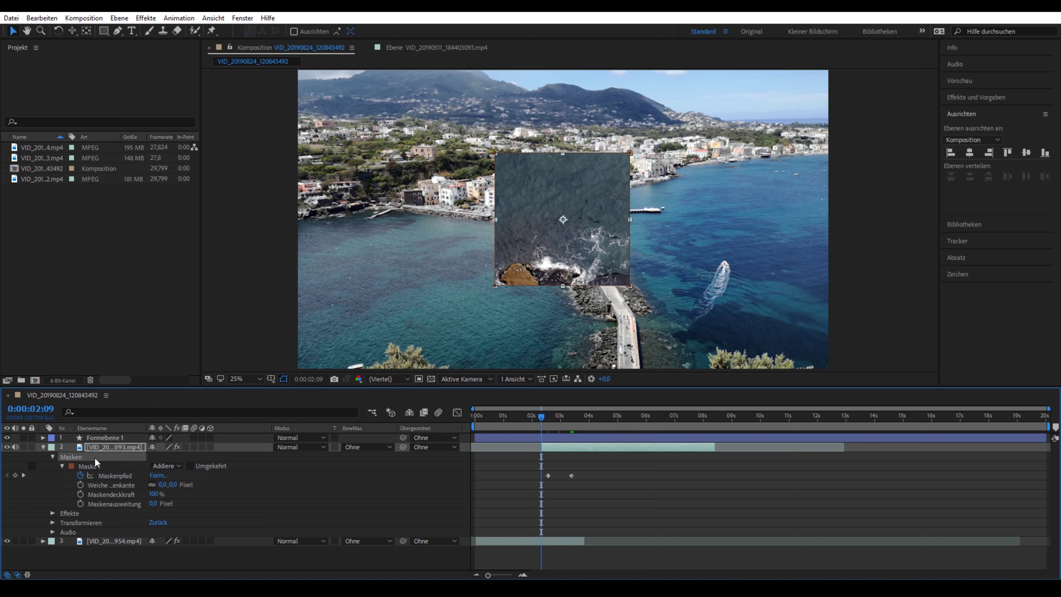
left_click(95, 460)
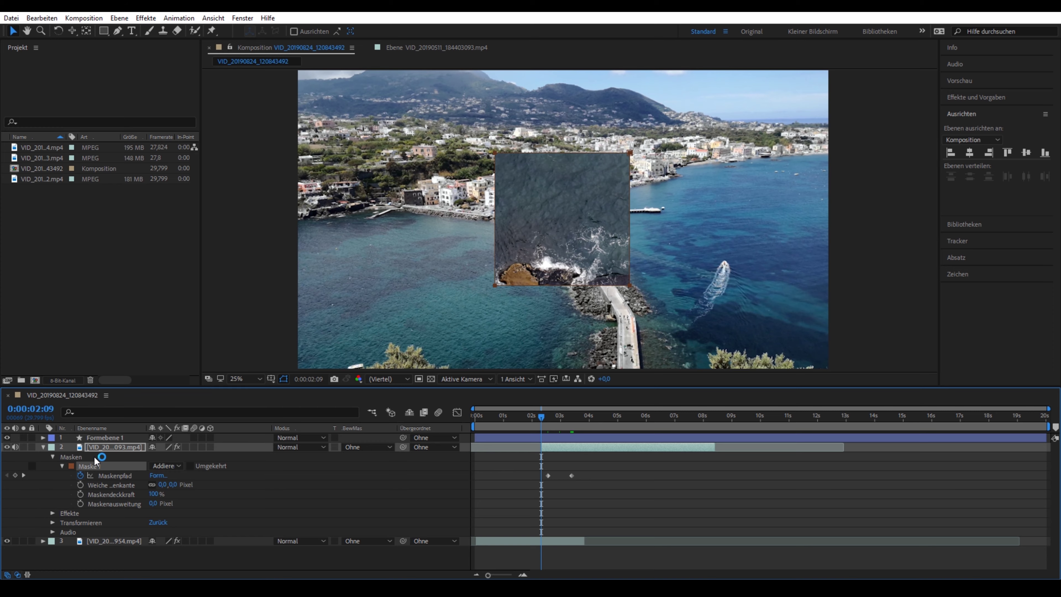
left_click(87, 466)
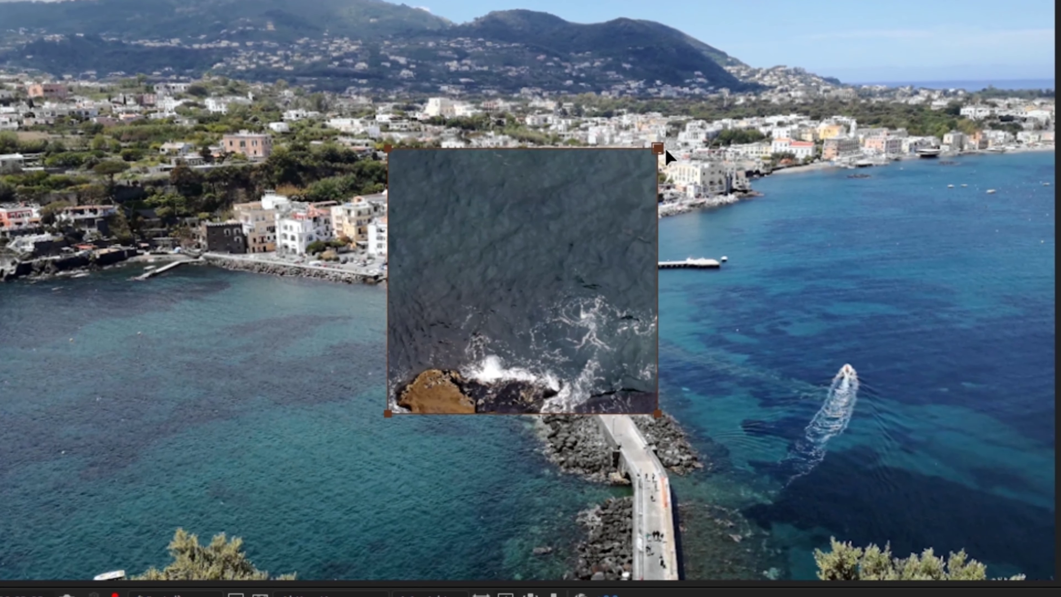
Collapse Maske 1 to its centre at 0:00:02:09, leaving only the harbour footage visible.
key("w")
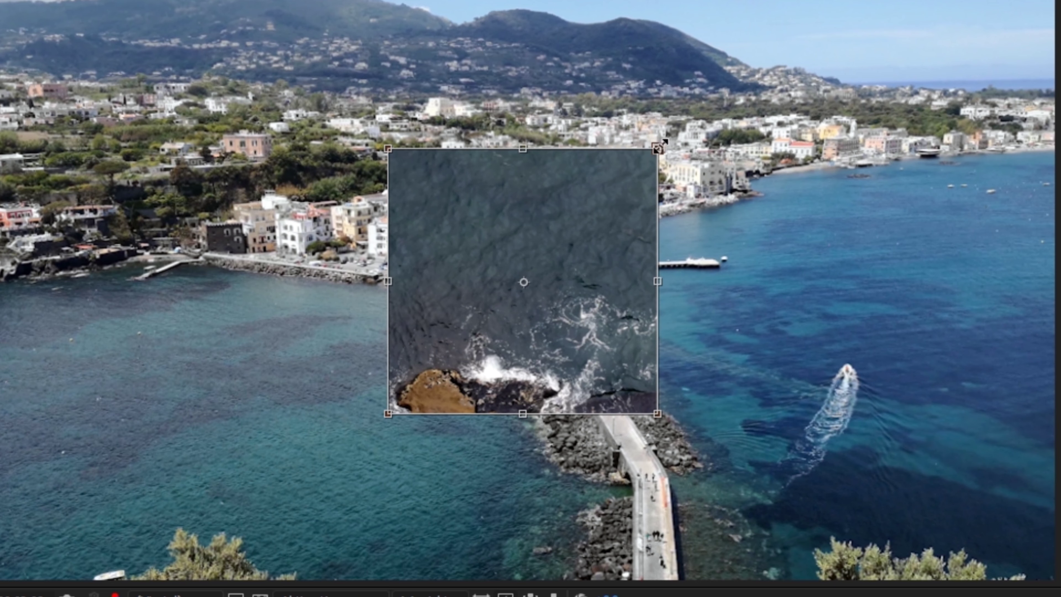
left_click_drag(658, 146, 526, 251)
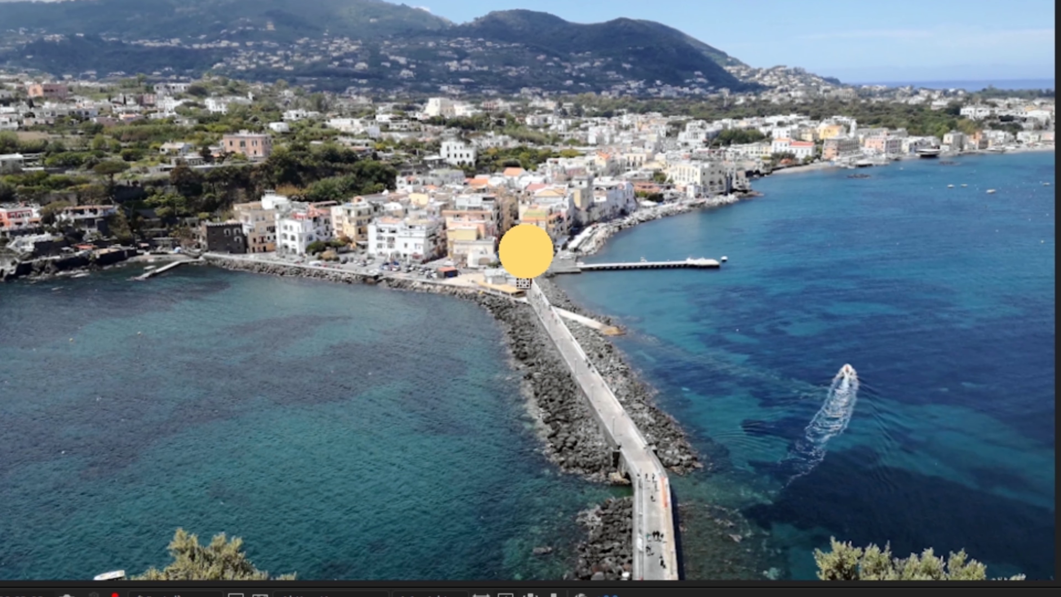
left_click_drag(526, 251, 524, 253)
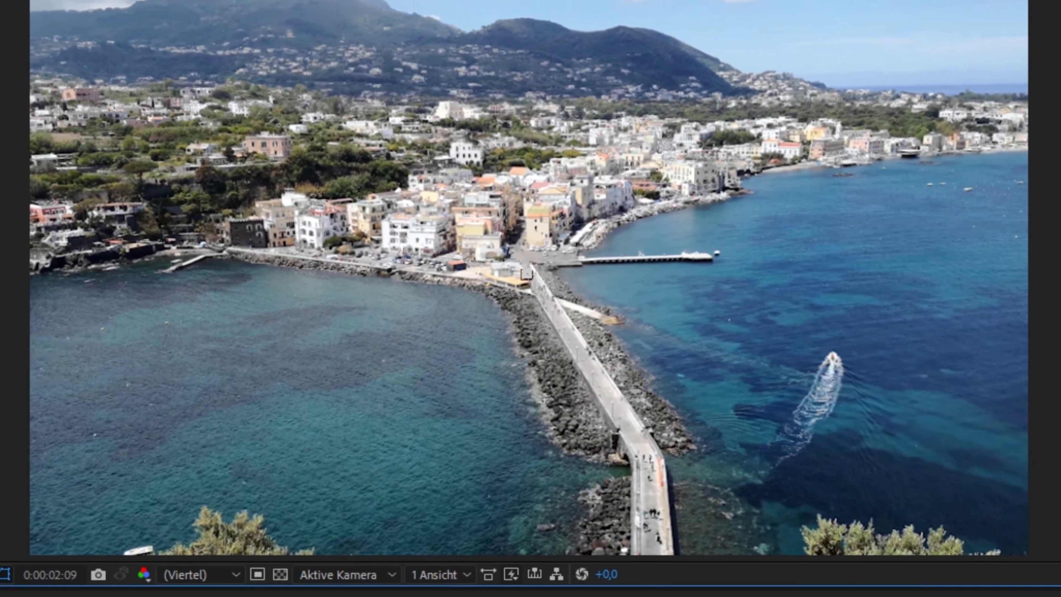
left_click(531, 452)
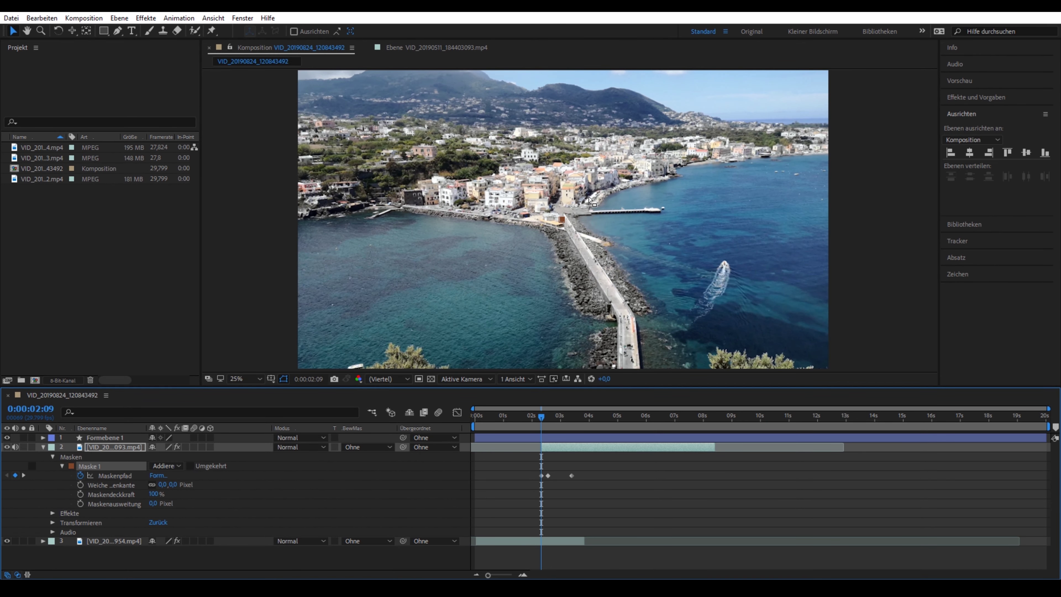
At 0:00:02:10, drag the mask's right edge outward to fill the white square outline.
scroll(589, 201, "up", 4)
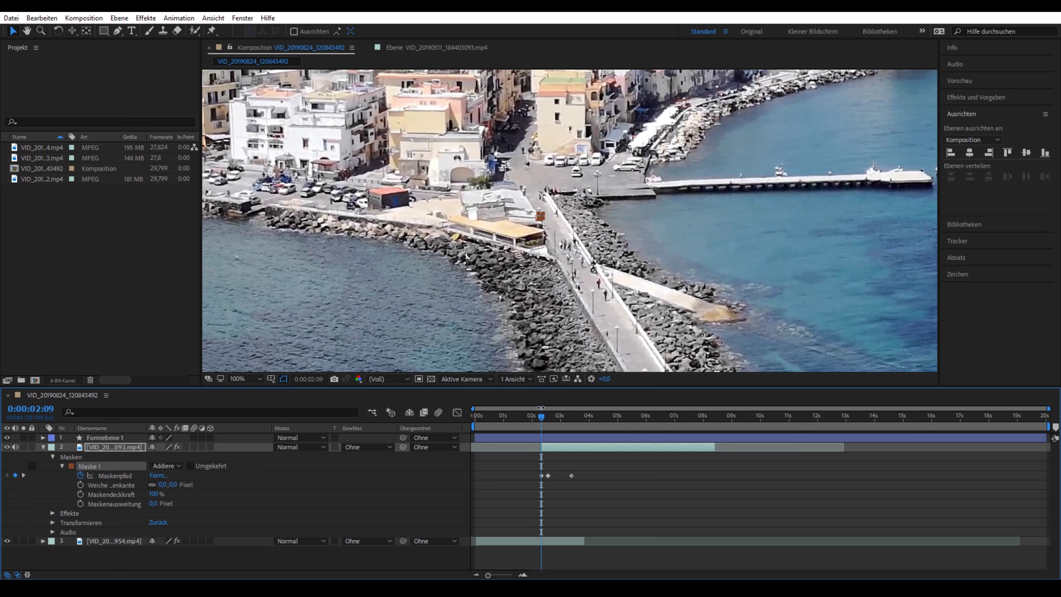
left_click(540, 416)
left_click_drag(541, 417, 542, 419)
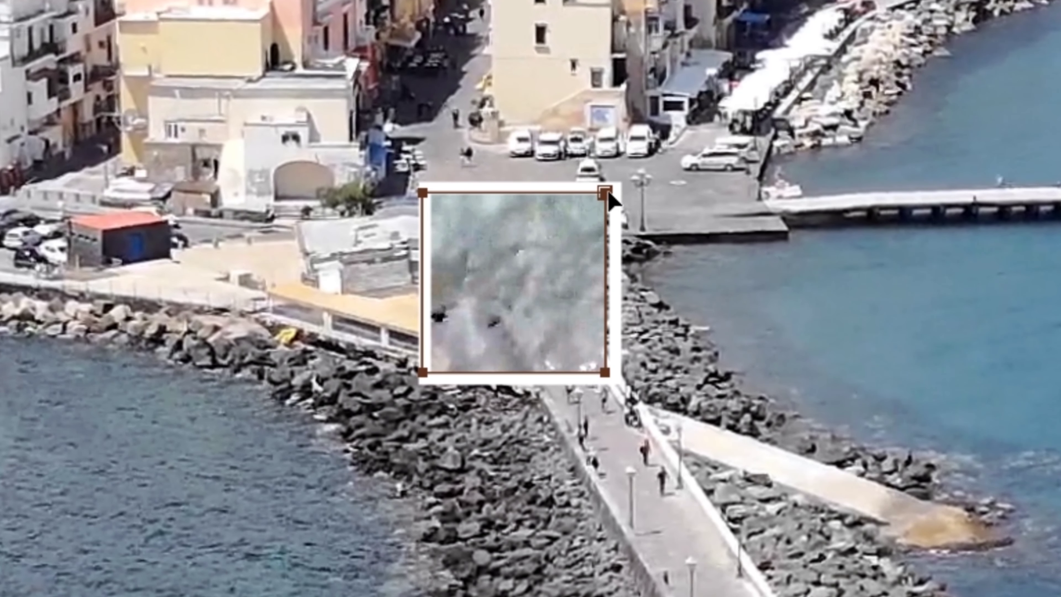
left_click(606, 284)
left_click_drag(606, 284, 613, 288)
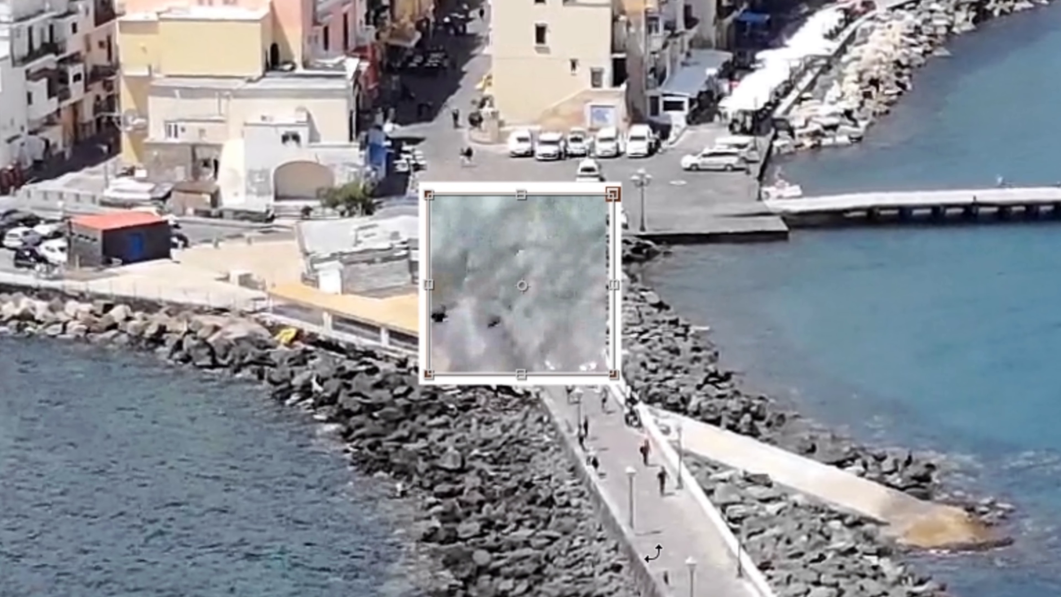